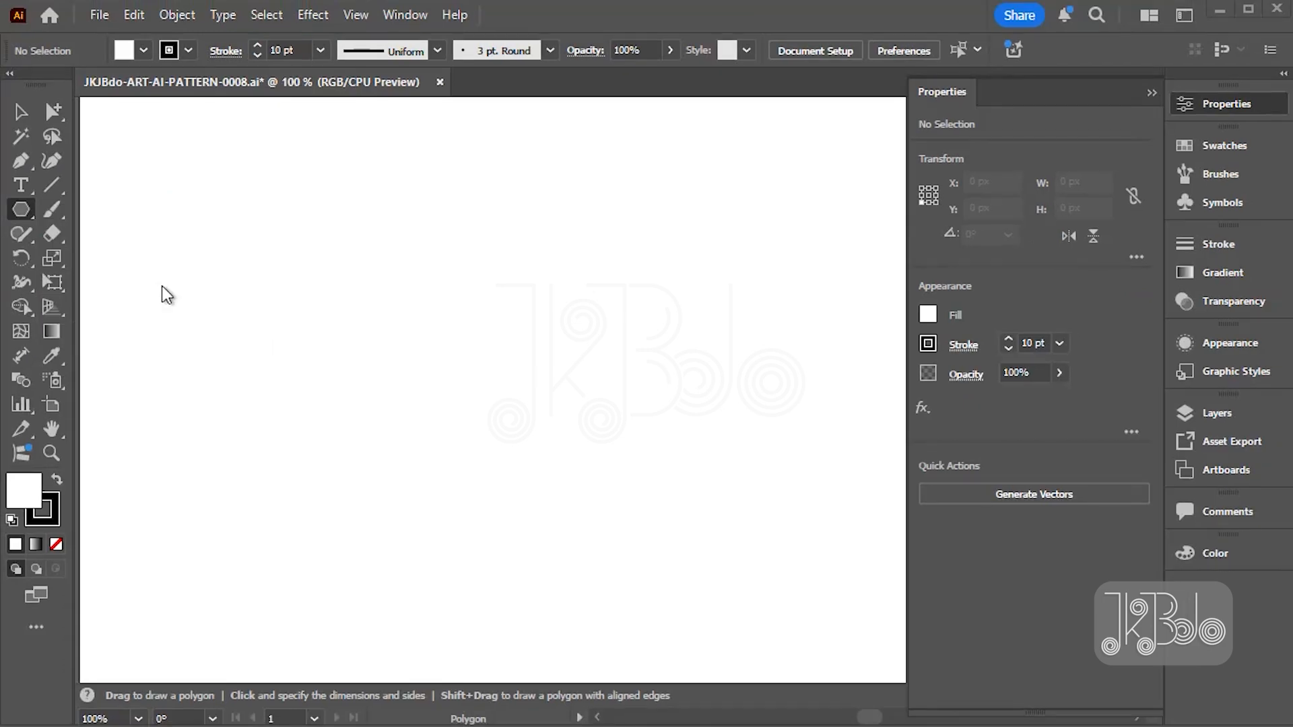
- Create a six-sided polygon with a 100 px radius on the blank canvas
{"action": "left_click", "coordinate": [479, 387]}
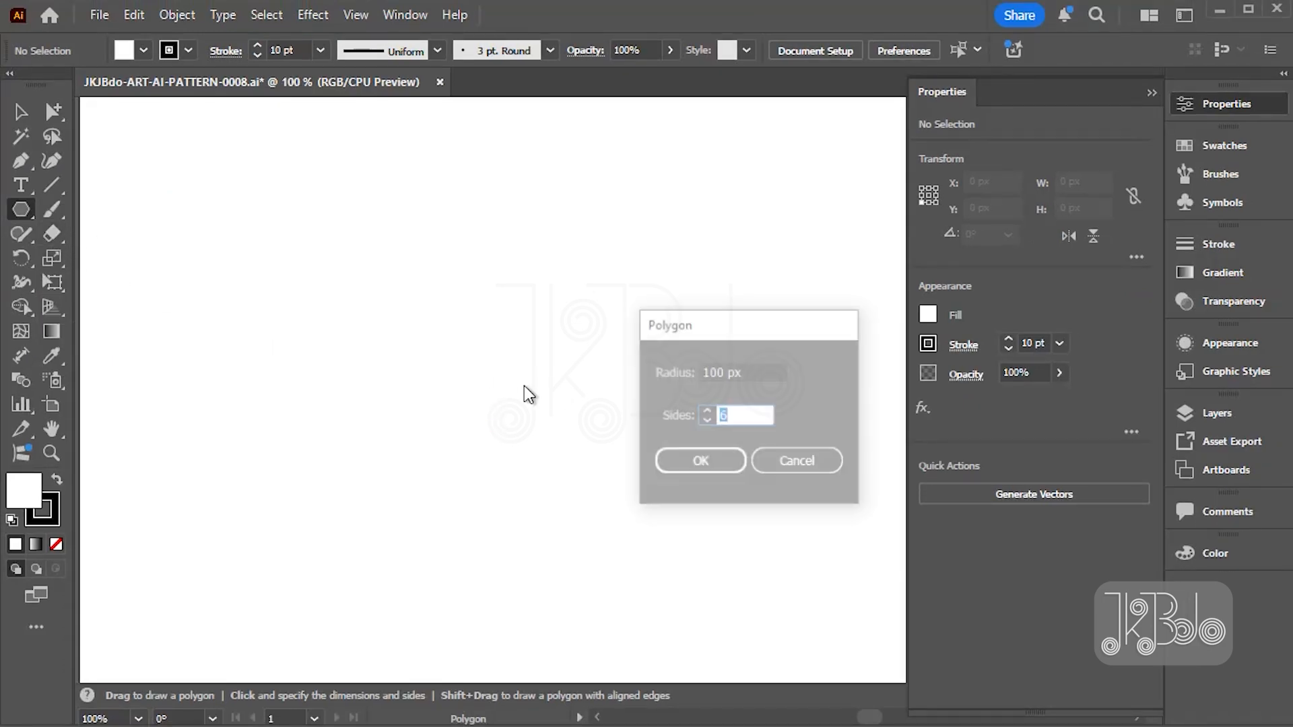
{"action": "left_click_drag", "start_coordinate": [714, 339], "coordinate": [646, 292]}
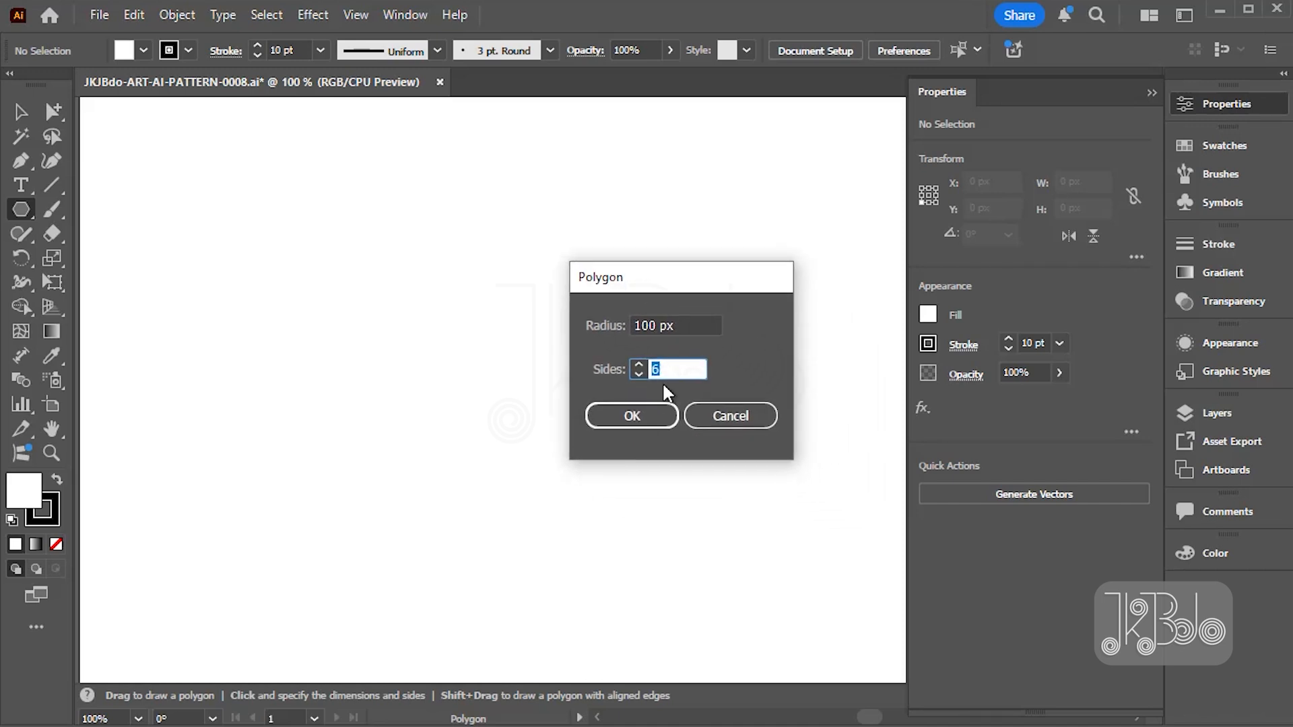
{"action": "left_click_drag", "start_coordinate": [687, 323], "coordinate": [636, 324]}
{"action": "left_click", "coordinate": [633, 325]}
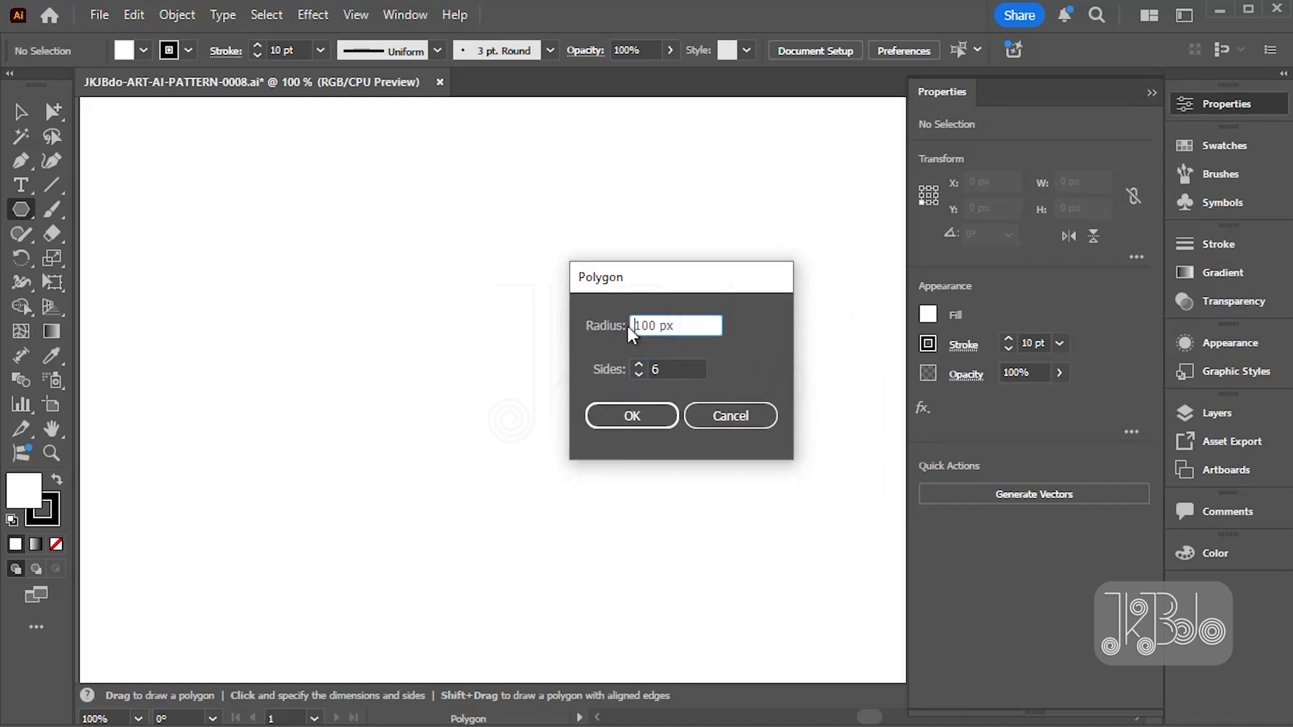
{"action": "left_click", "coordinate": [677, 369]}
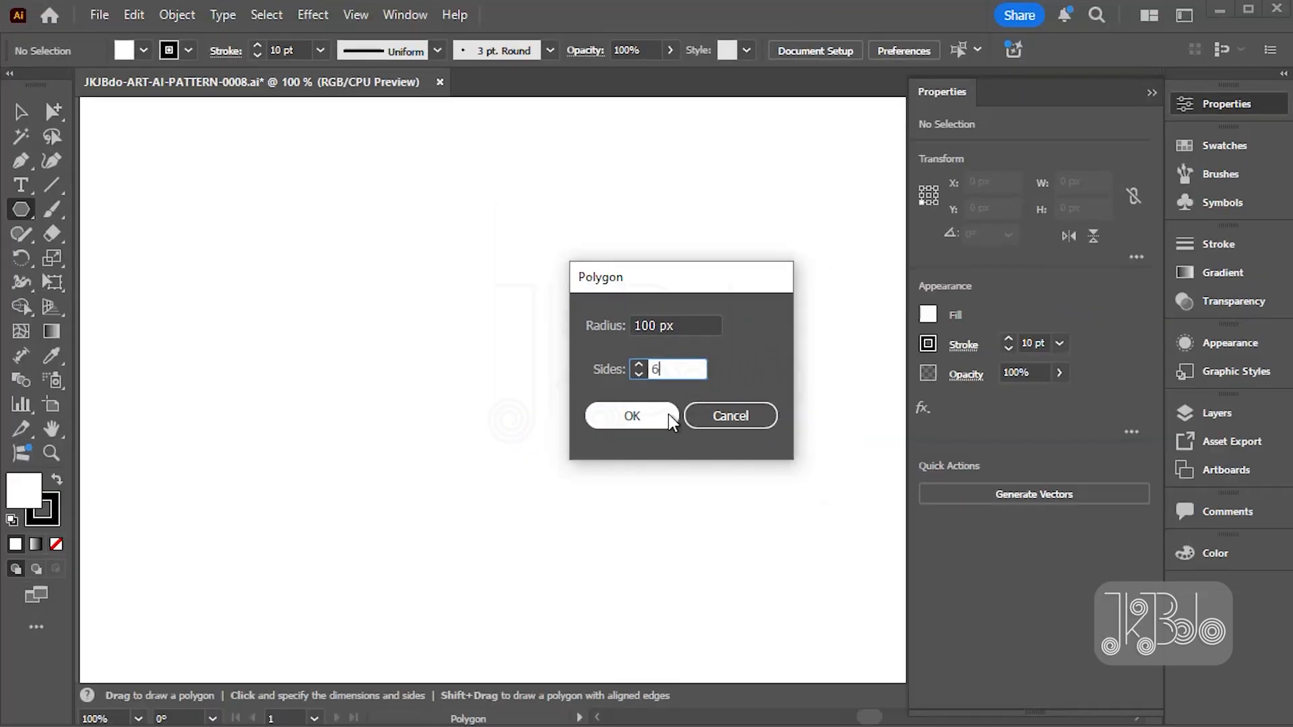
{"action": "left_click", "coordinate": [668, 413]}
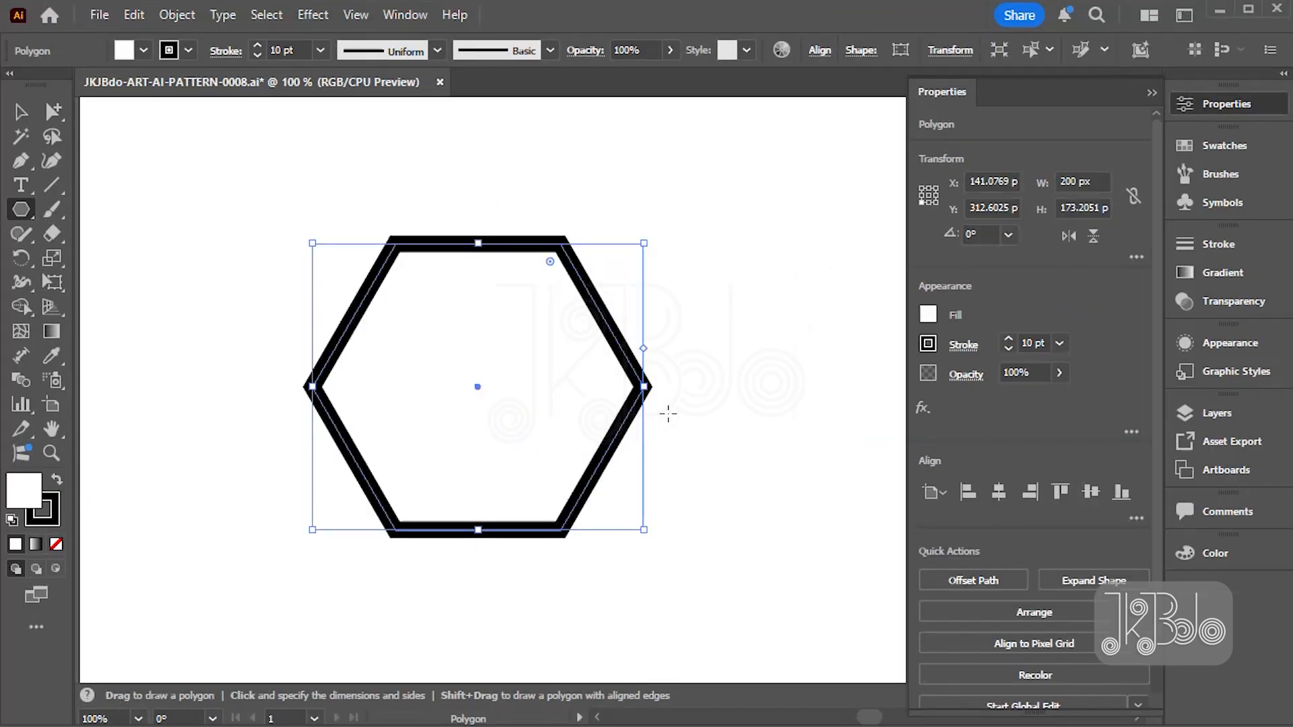
- Rotate the hexagon 90° about its centre so that it stands on a corner
{"action": "left_click", "coordinate": [52, 112]}
{"action": "left_click", "coordinate": [27, 266]}
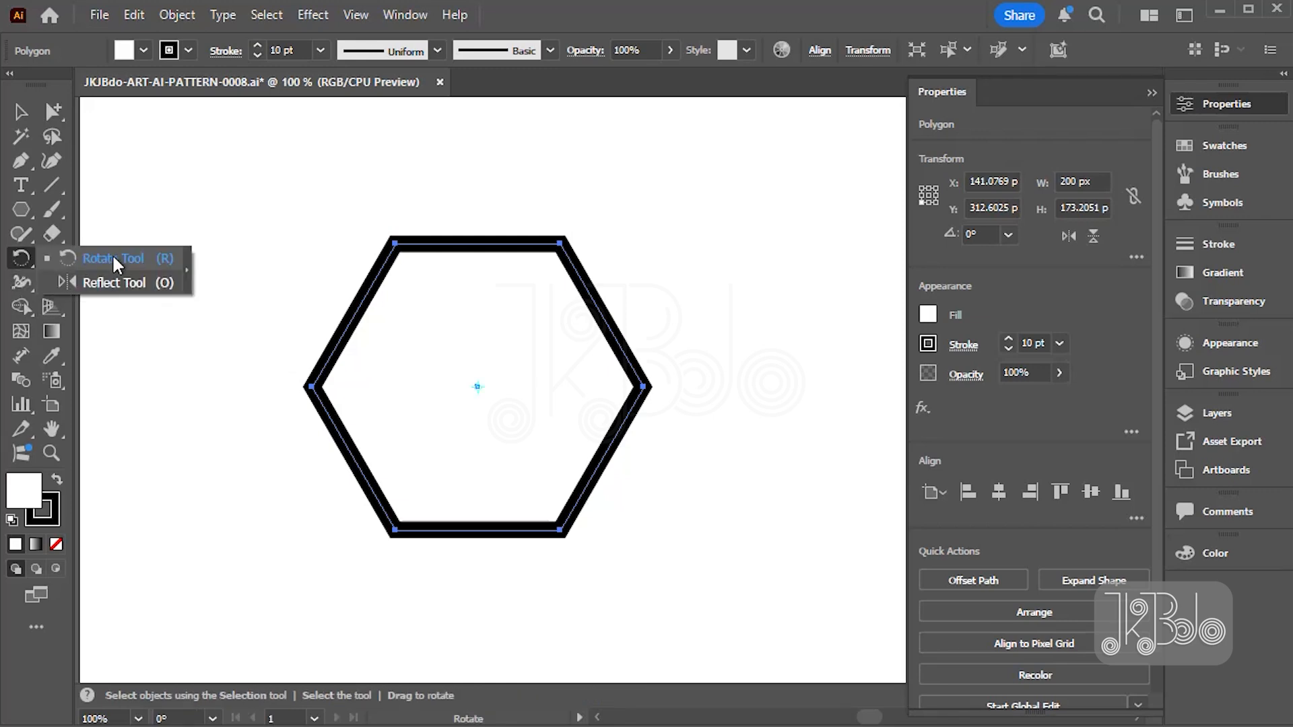
{"action": "left_click", "coordinate": [112, 253]}
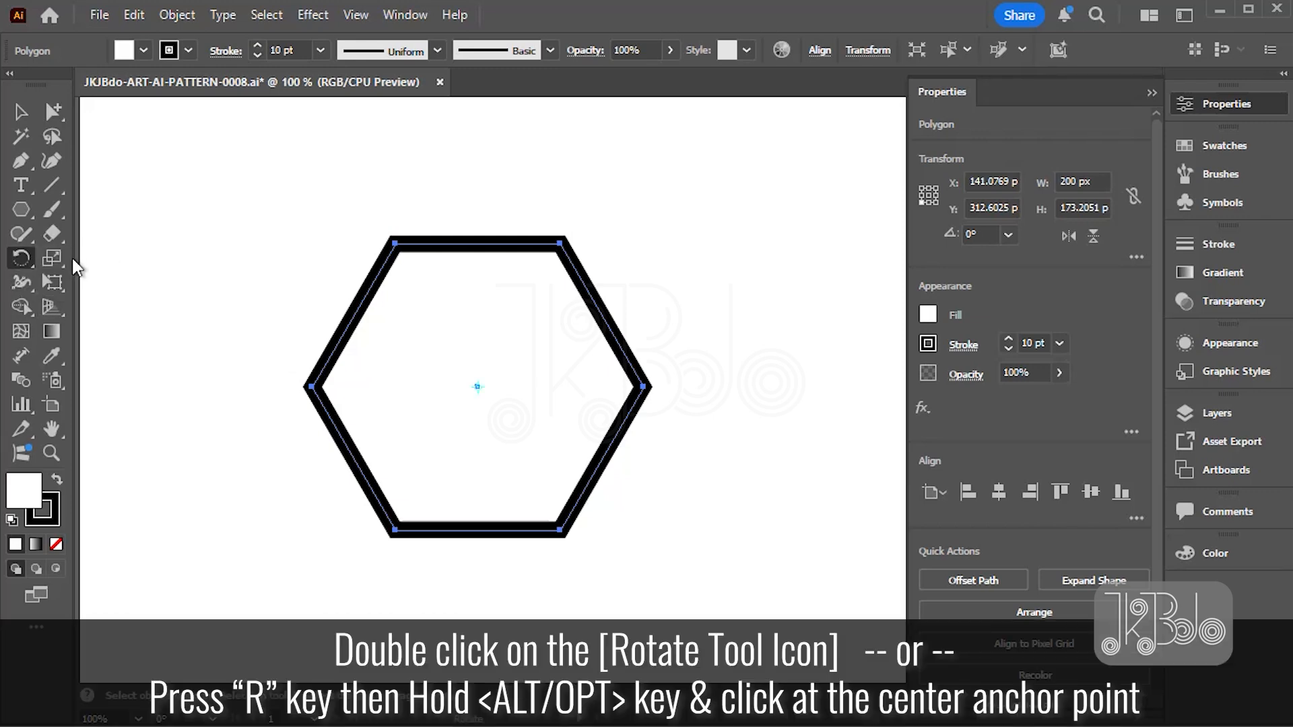
{"action": "double_click", "coordinate": [27, 265]}
{"action": "left_click", "coordinate": [787, 362]}
{"action": "left_click_drag", "start_coordinate": [764, 364], "coordinate": [738, 370]}
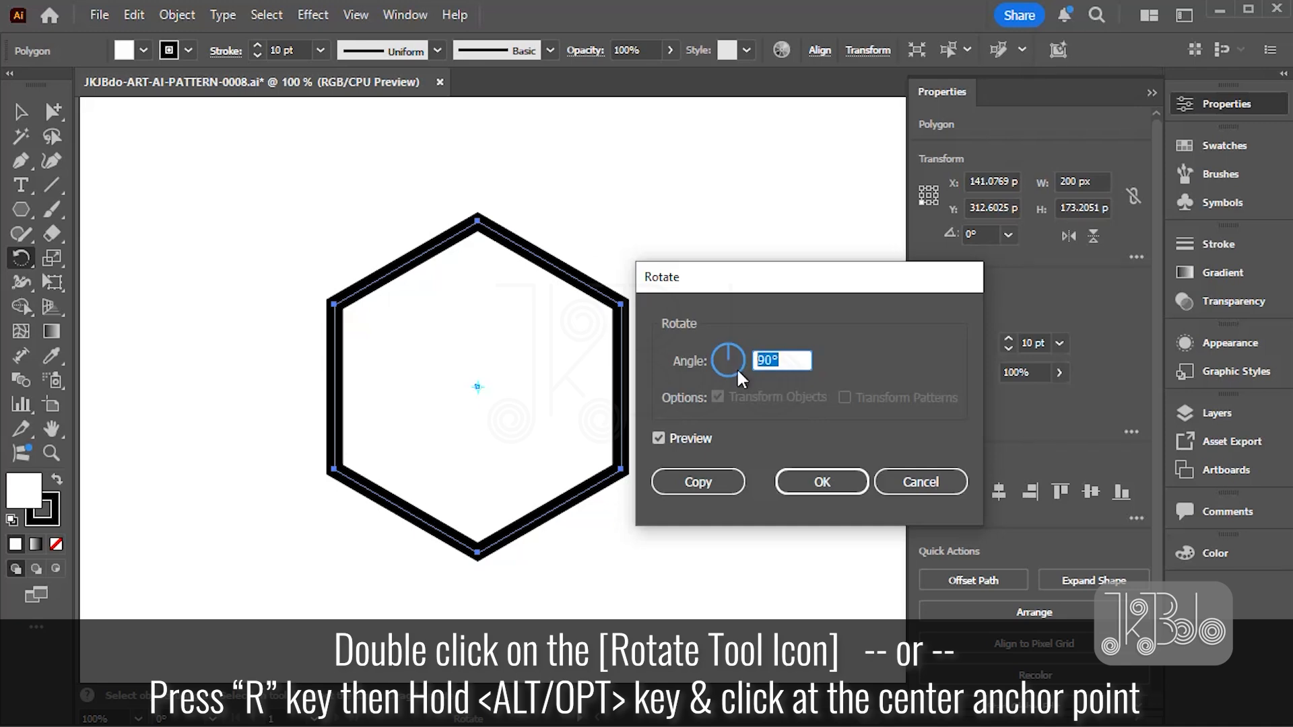
{"action": "left_click", "coordinate": [690, 439]}
{"action": "left_click", "coordinate": [691, 438]}
{"action": "left_click", "coordinate": [854, 482]}
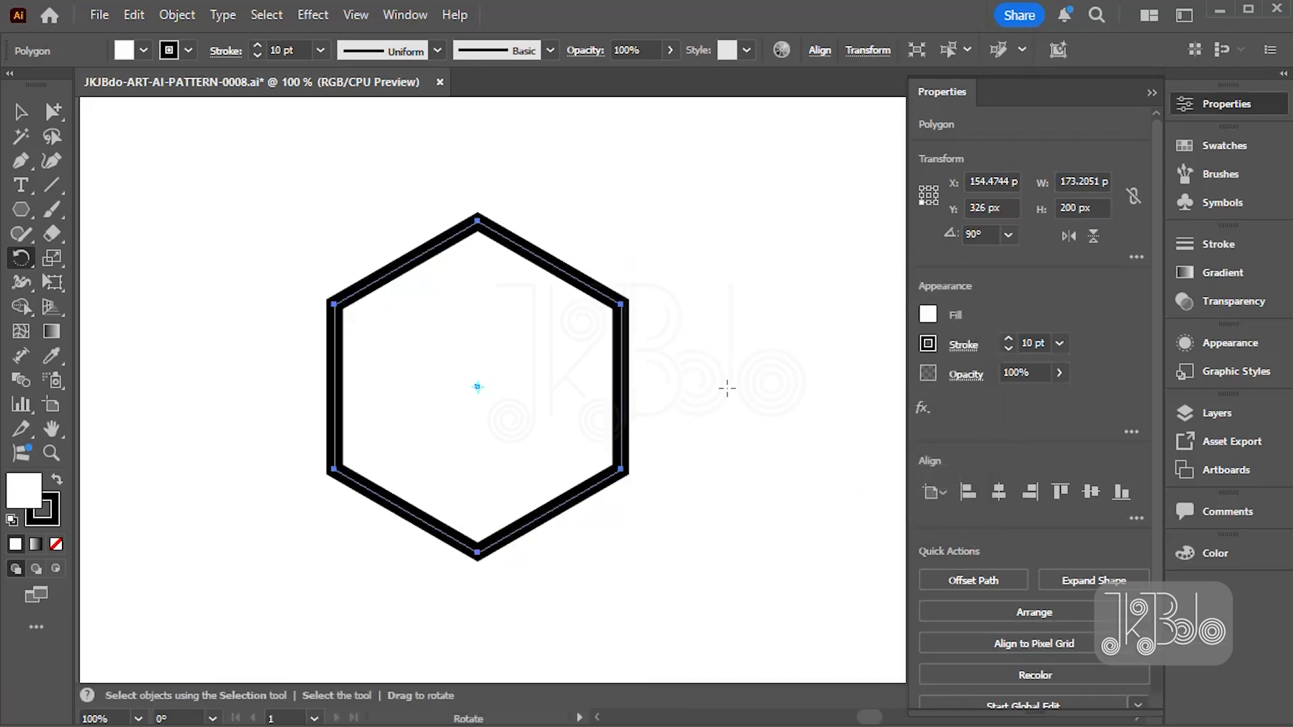
- Offset the hexagon's path by -70 px with miter joins to create a small inner hexagon
{"action": "key", "text": "a"}
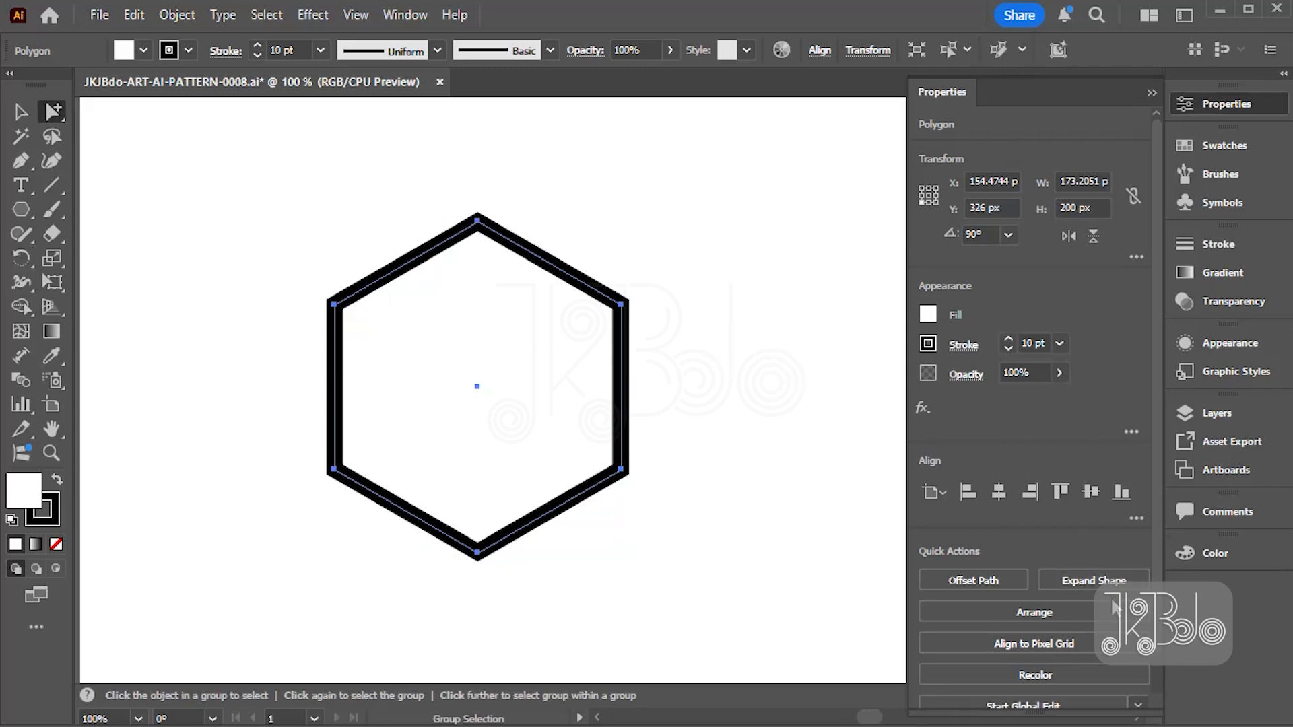
{"action": "left_click", "coordinate": [995, 574]}
{"action": "key", "text": "shift+Down"}
{"action": "key", "text": "shift+Down"}
{"action": "key", "text": "shift+Down"}
{"action": "key", "text": "shift+Down"}
{"action": "key", "text": "shift+Down"}
{"action": "key", "text": "shift+Down"}
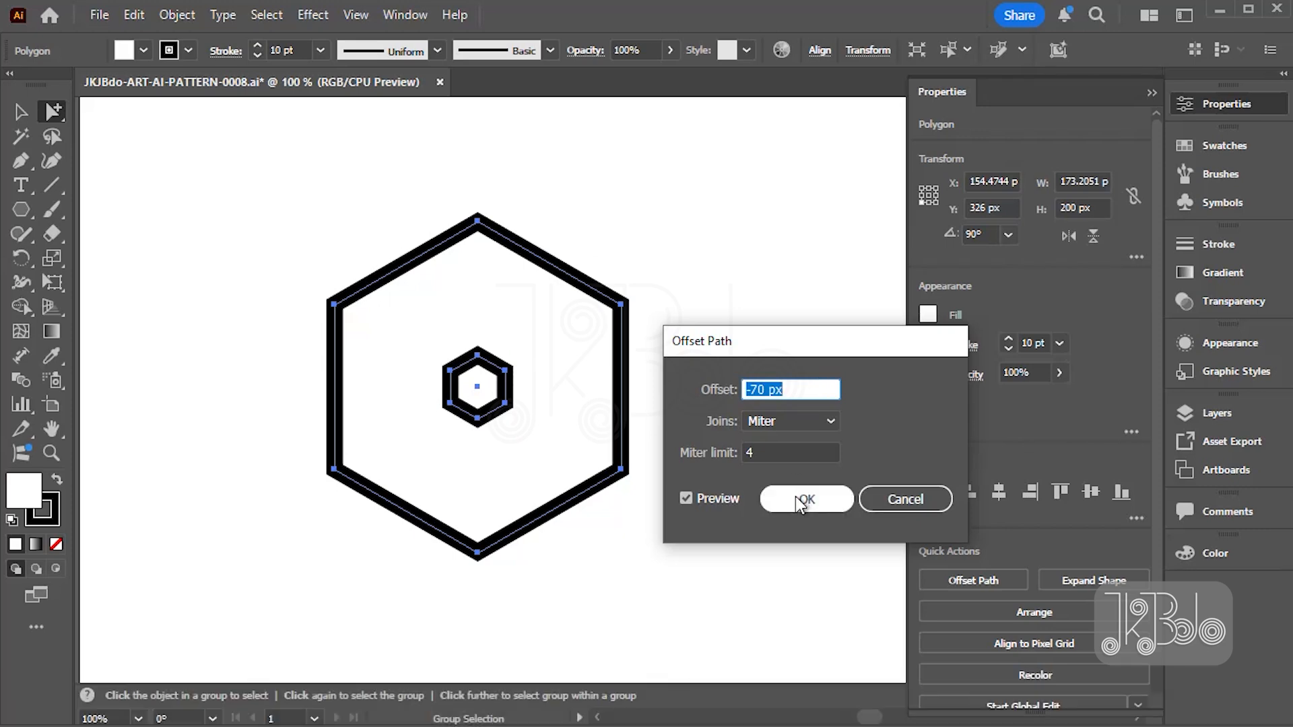
{"action": "left_click", "coordinate": [786, 385]}
{"action": "left_click_drag", "start_coordinate": [789, 388], "coordinate": [711, 392]}
{"action": "left_click", "coordinate": [813, 500]}
- Select both hexagons and blend the inner one with the outer one from their matching lower-left corners
{"action": "left_click_drag", "start_coordinate": [694, 277], "coordinate": [474, 381]}
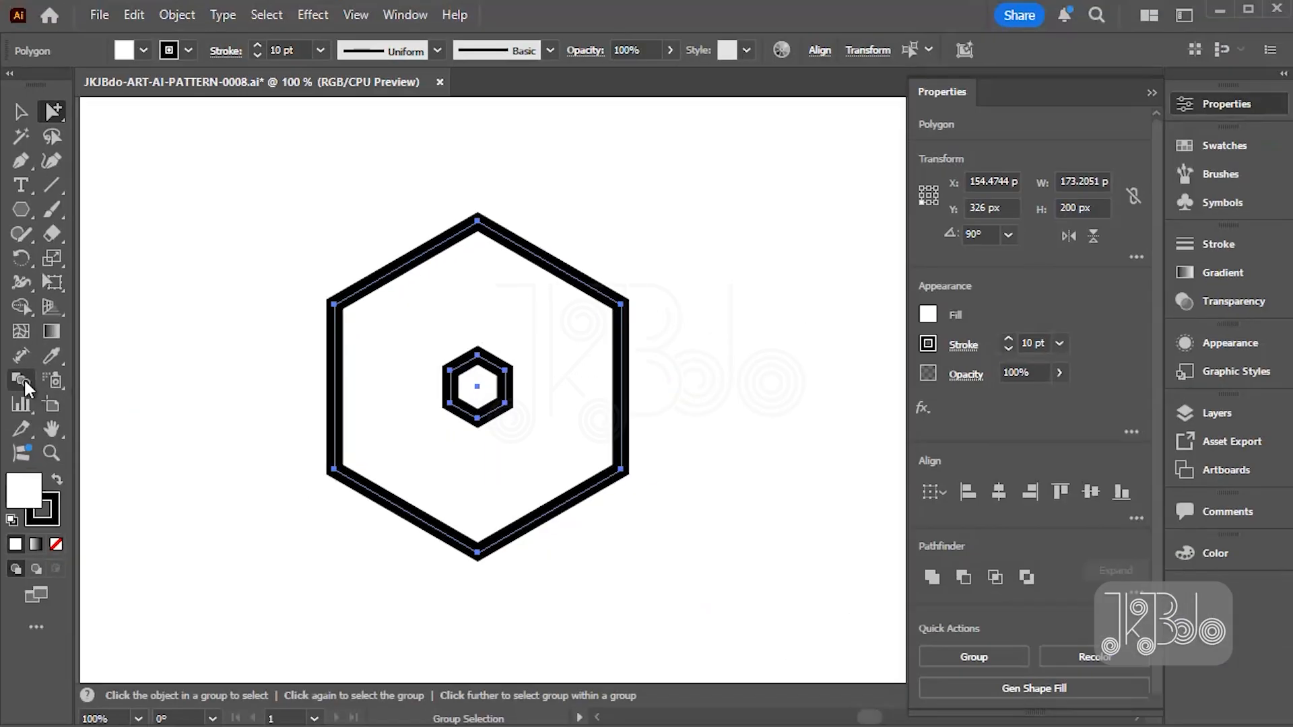
{"action": "left_click", "coordinate": [77, 379]}
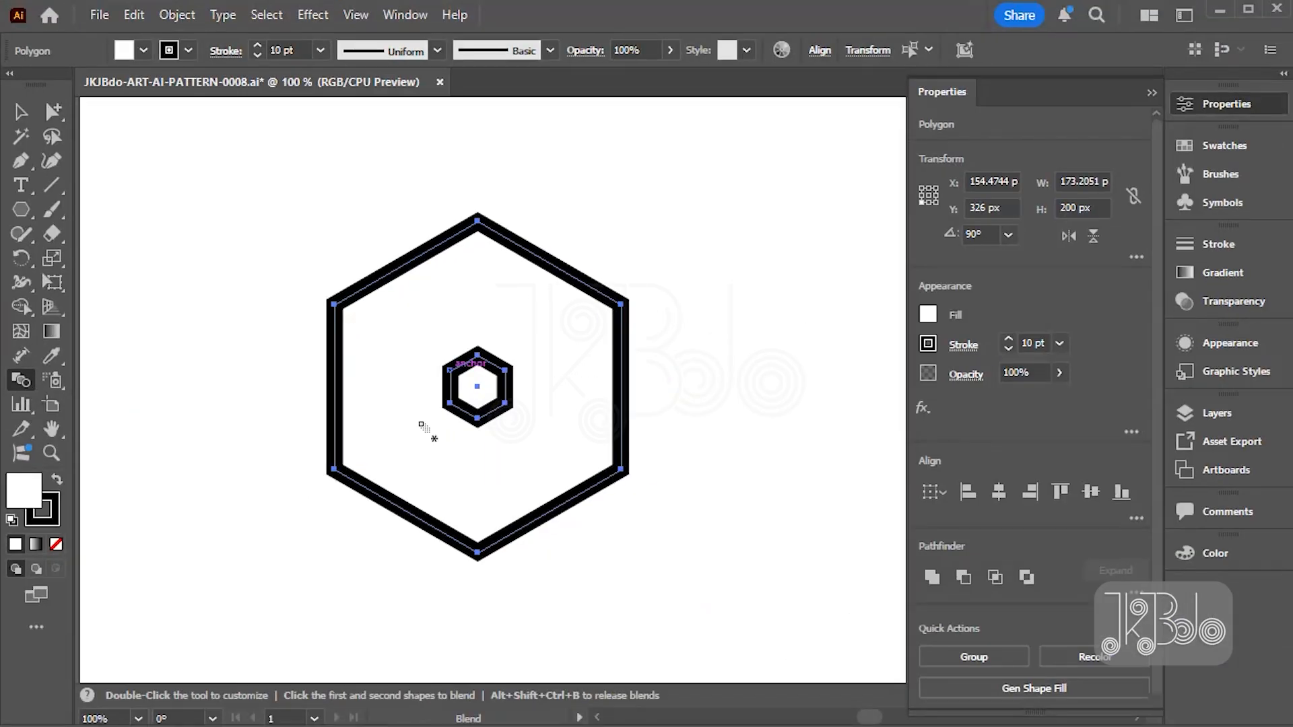
{"action": "left_click", "coordinate": [451, 403]}
{"action": "left_click", "coordinate": [336, 470]}
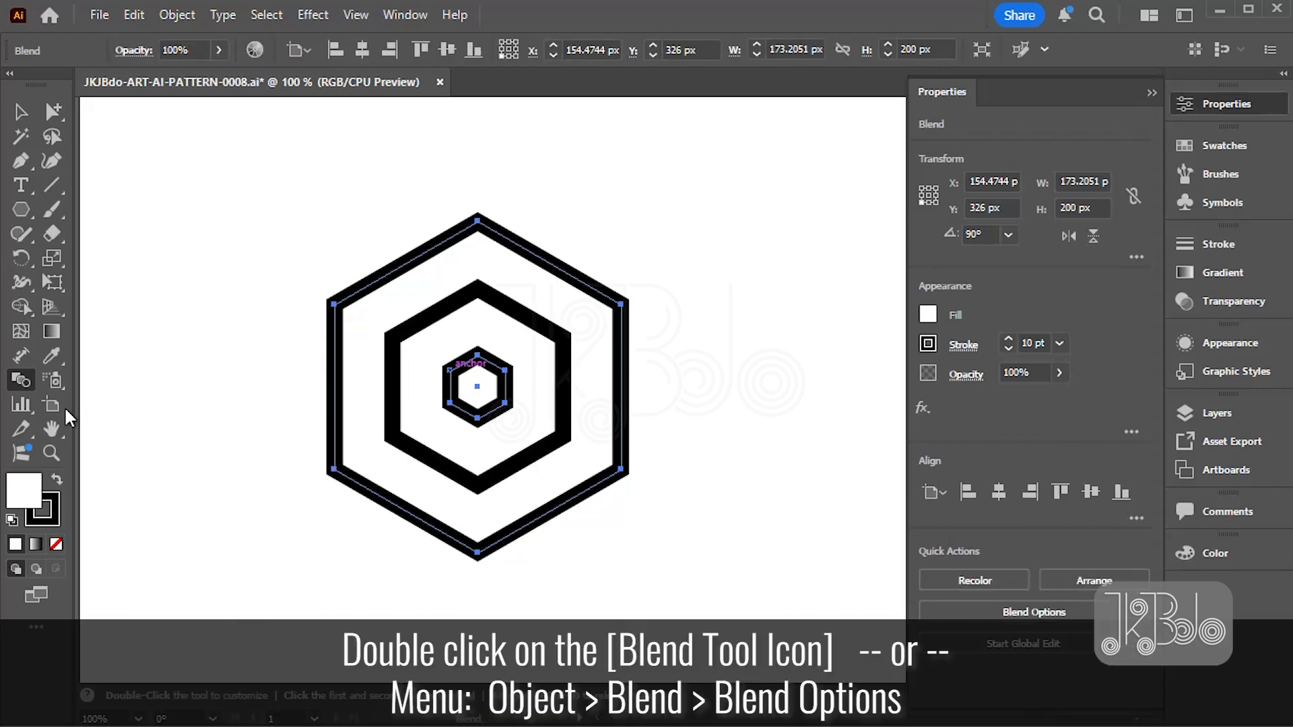
- Set the blend's spacing to Specified Steps with 3 steps
{"action": "double_click", "coordinate": [24, 381]}
{"action": "left_click_drag", "start_coordinate": [512, 499], "coordinate": [645, 347]}
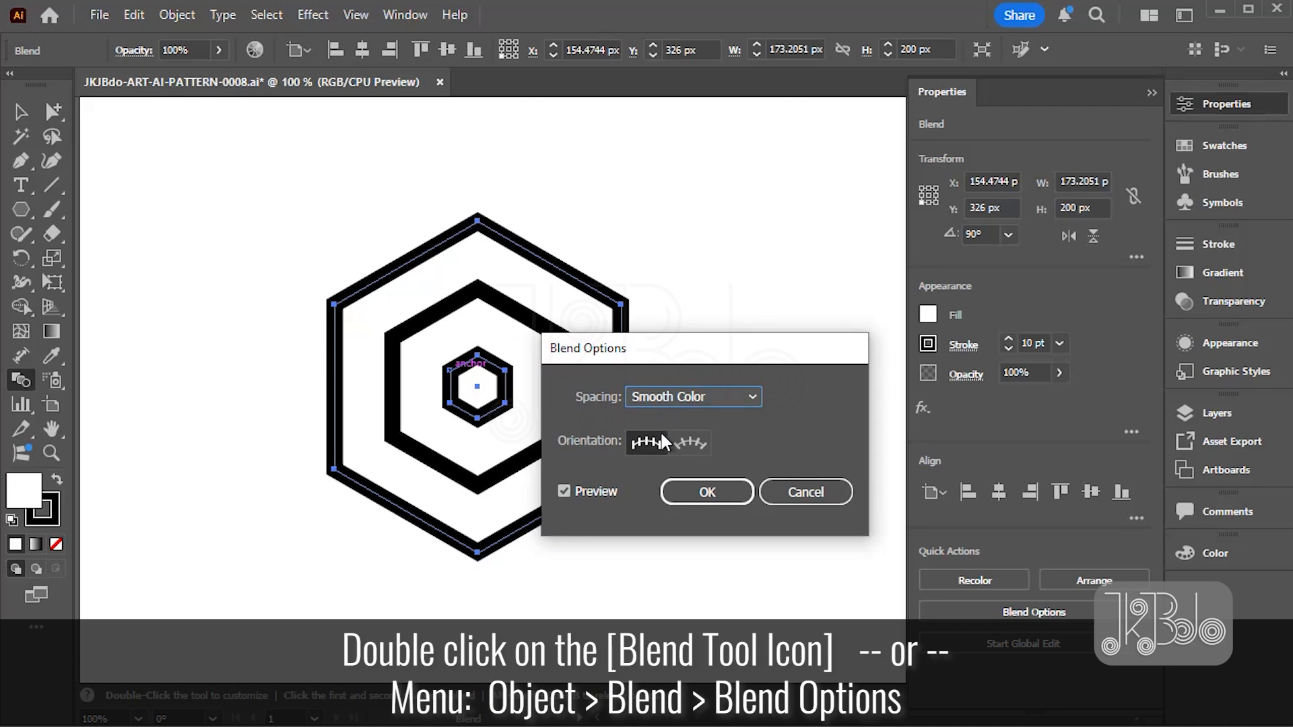
{"action": "left_click", "coordinate": [734, 393]}
{"action": "left_click", "coordinate": [707, 434]}
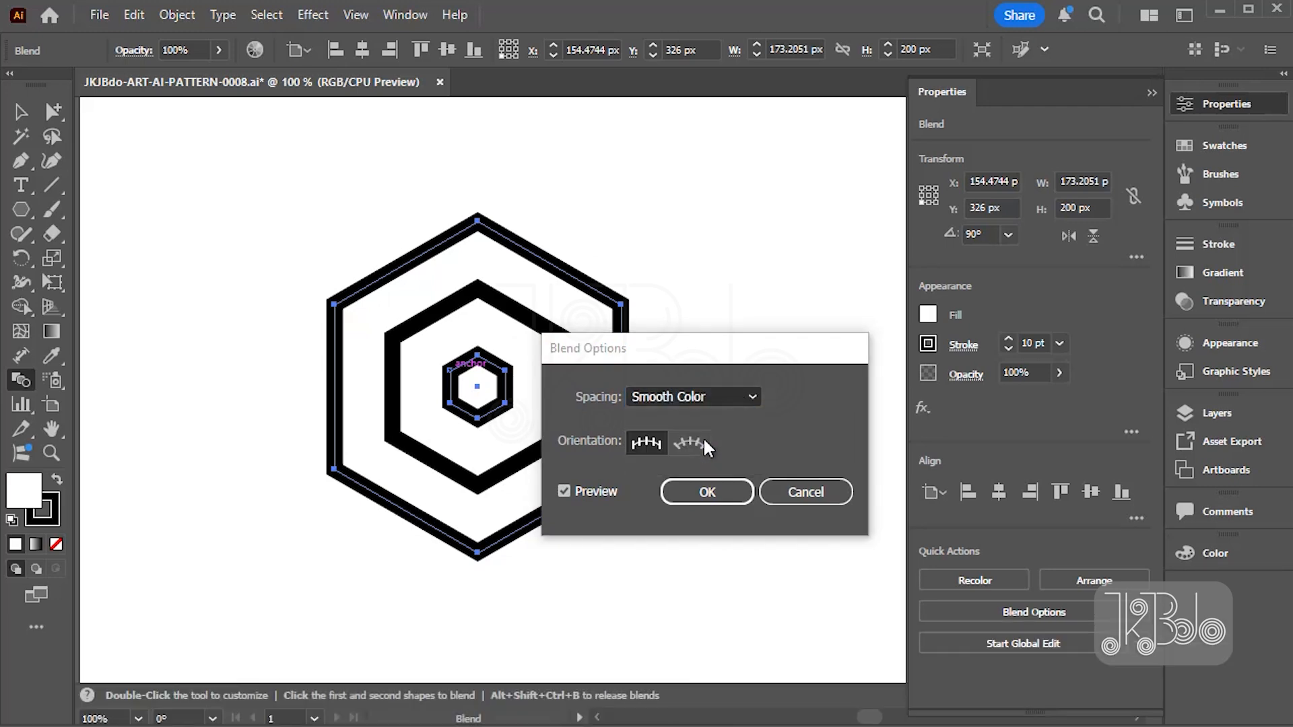
{"action": "key", "text": "Up"}
{"action": "key", "text": "Up"}
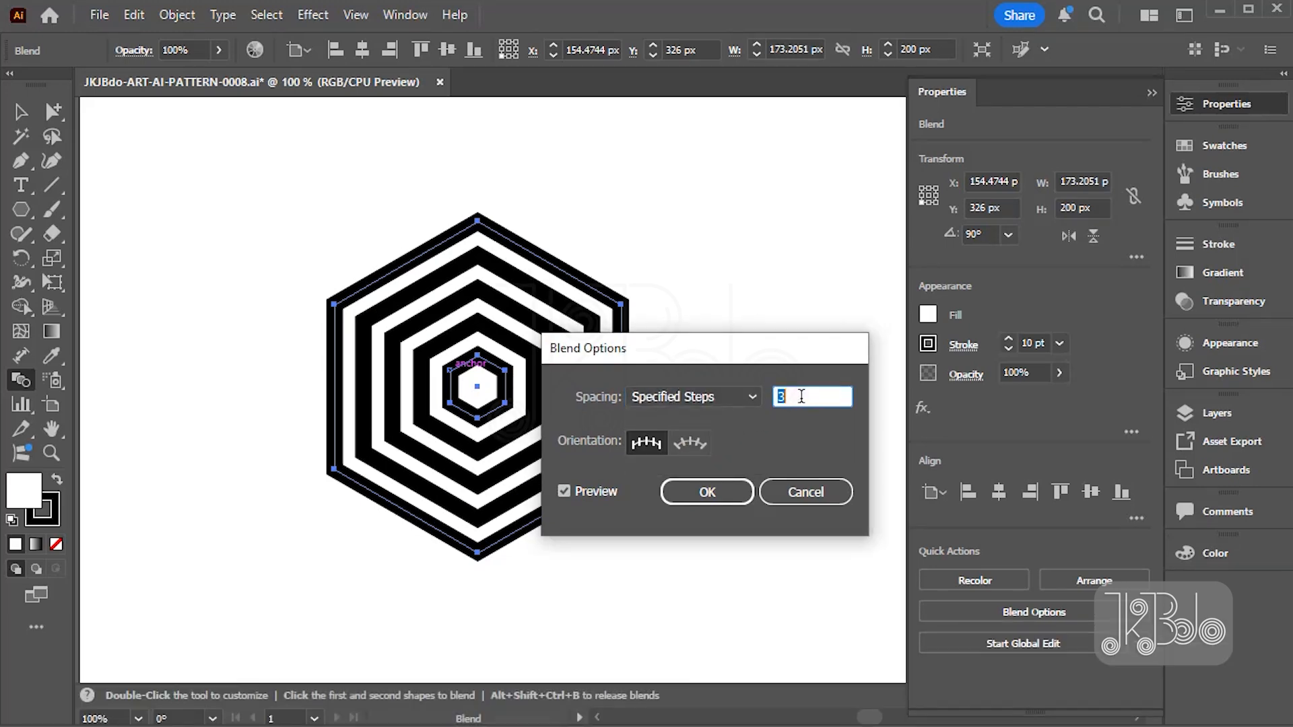
{"action": "left_click", "coordinate": [707, 492]}
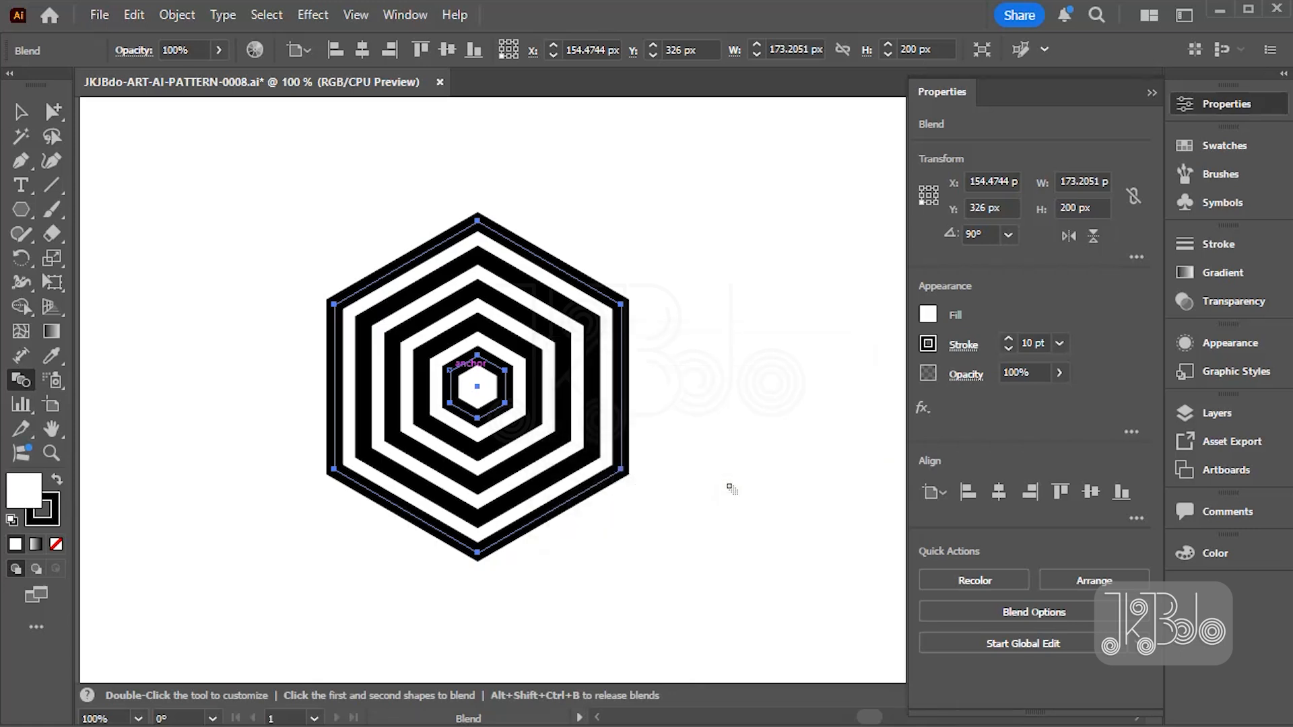
- Expand the hexagon blend into separate paths with Object, Fill and Stroke included
{"action": "key", "text": "ctrl"}
{"action": "left_click", "coordinate": [177, 15]}
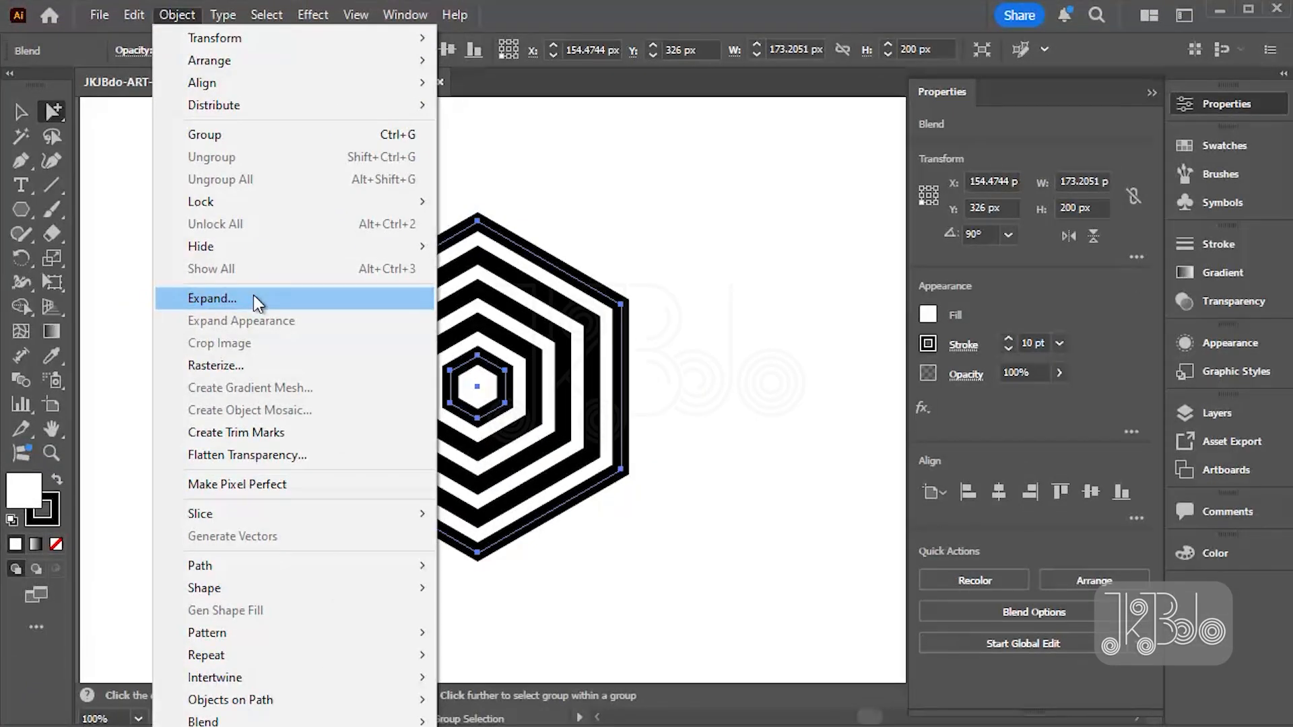
{"action": "left_click", "coordinate": [256, 300]}
{"action": "left_click_drag", "start_coordinate": [699, 422], "coordinate": [809, 267]}
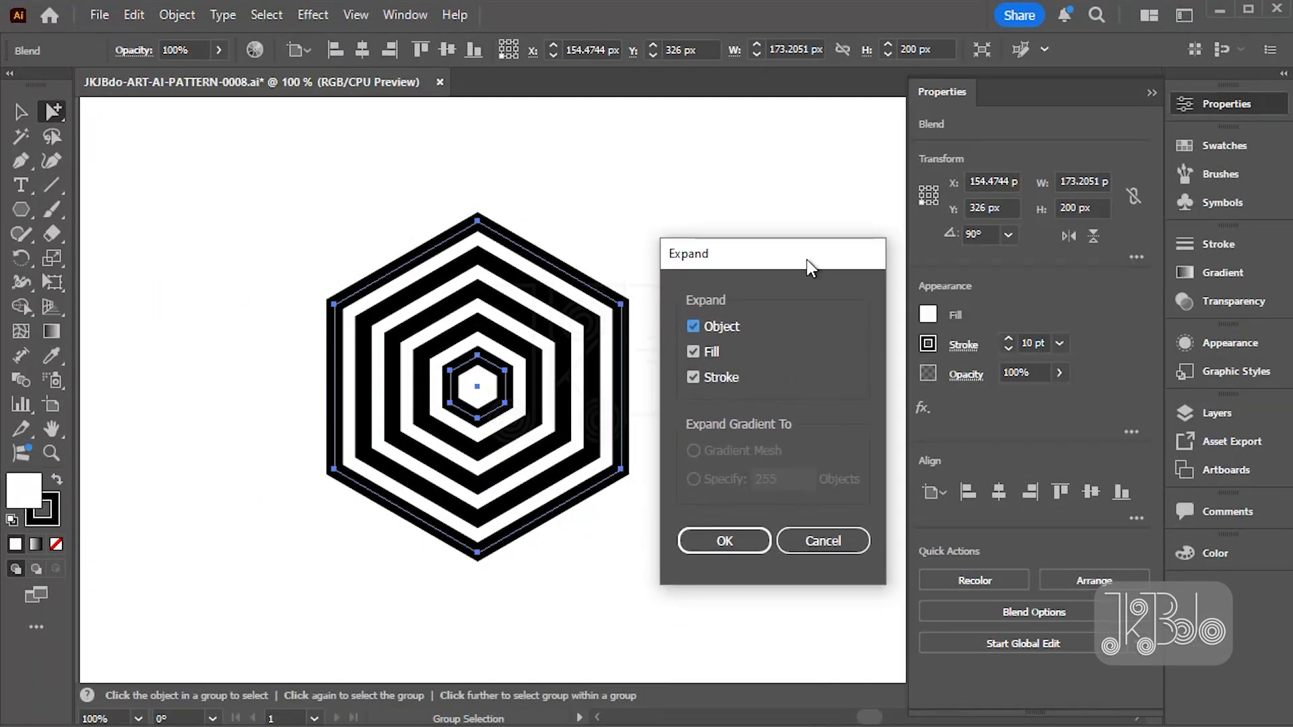
{"action": "left_click", "coordinate": [730, 540]}
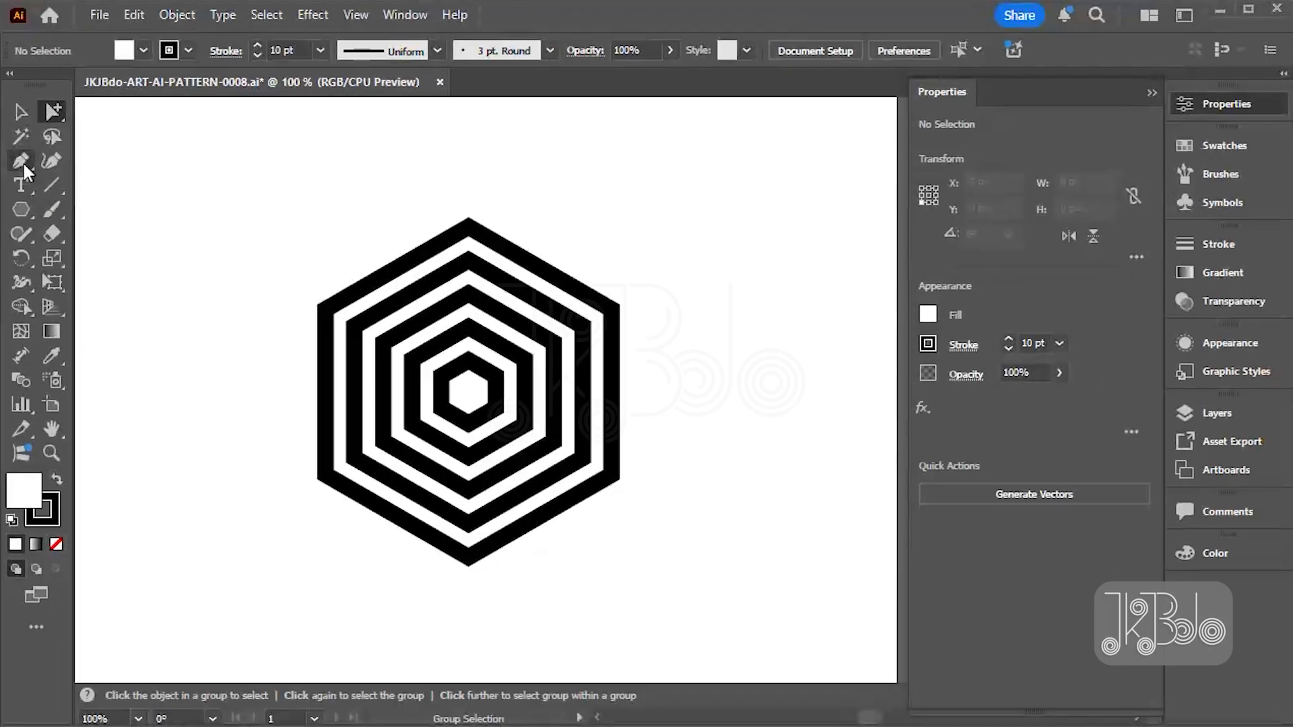
- Draw a straight Pen line about 168 px long from the hexagons' centre out past the upper-right corner
{"action": "left_click_drag", "start_coordinate": [21, 160], "coordinate": [148, 160]}
{"action": "left_click", "coordinate": [468, 391]}
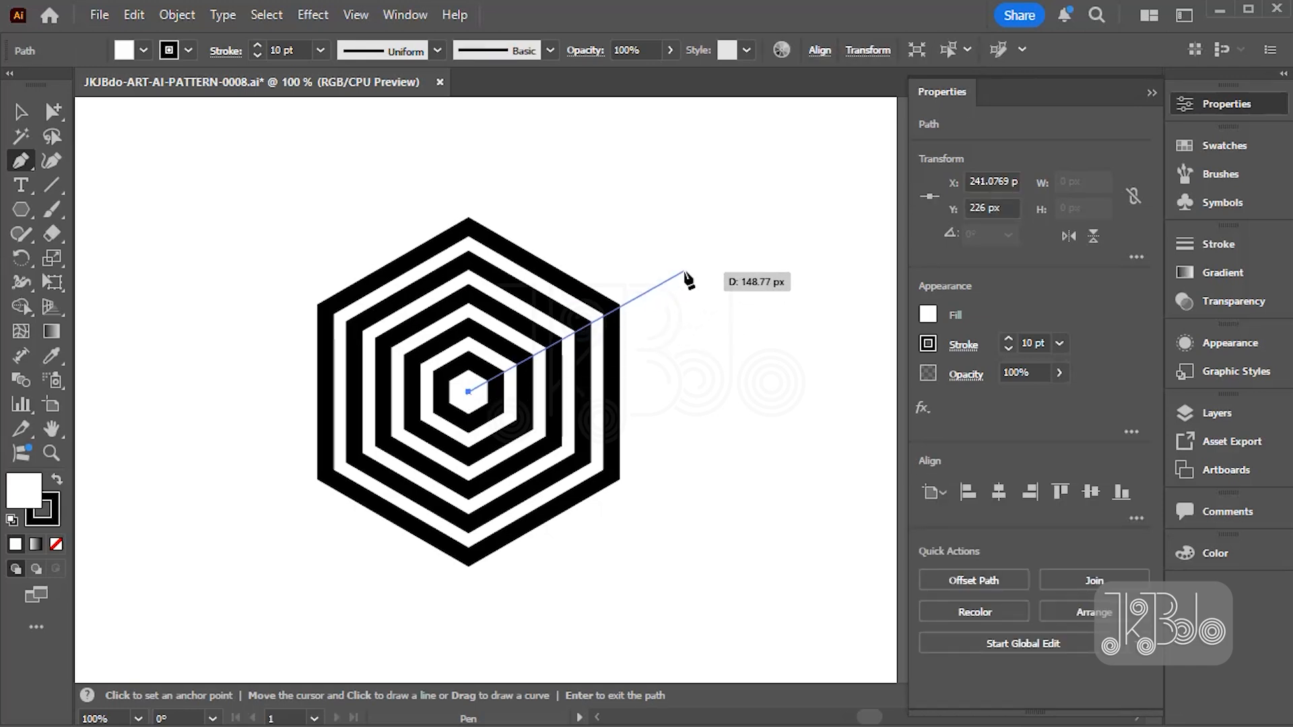
{"action": "left_click", "coordinate": [709, 253]}
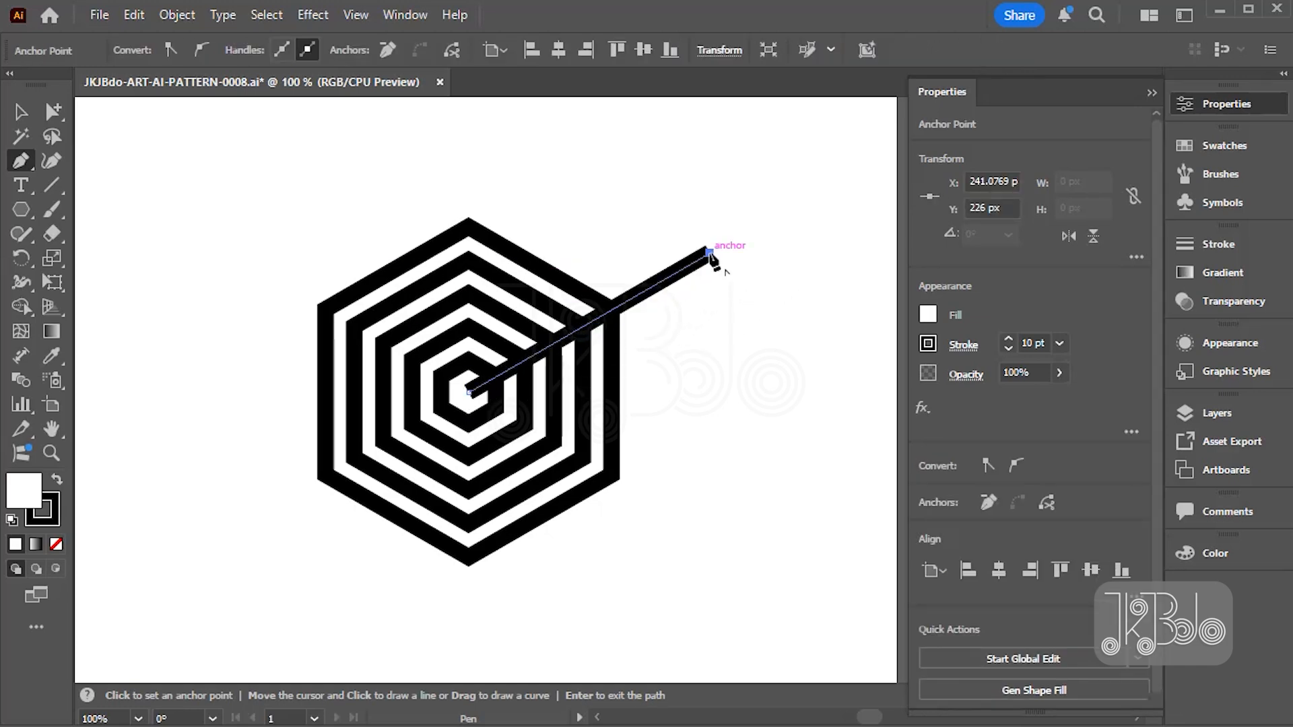
- Make a copy of the line rotated 60° about the hexagons' centre
{"action": "key", "text": "r"}
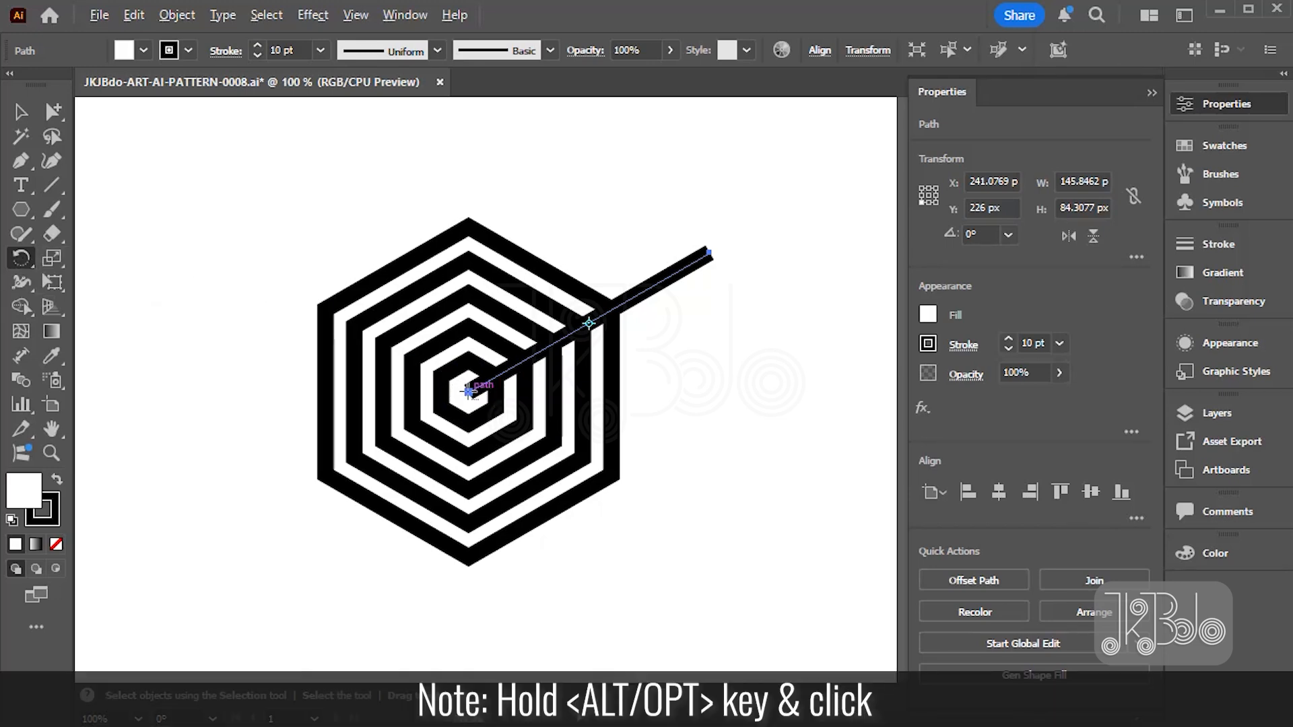
{"action": "left_click", "coordinate": [469, 390], "text": "alt"}
{"action": "left_click_drag", "start_coordinate": [997, 239], "coordinate": [874, 269]}
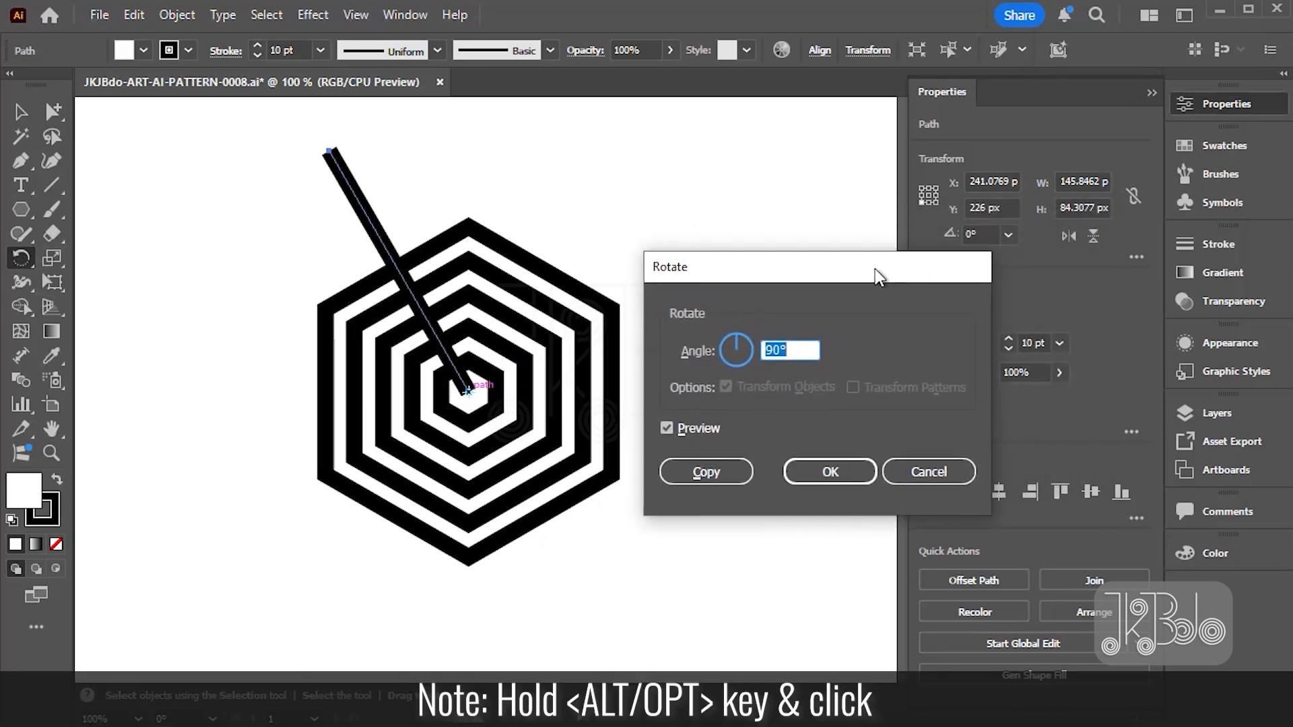
{"action": "type", "text": "60"}
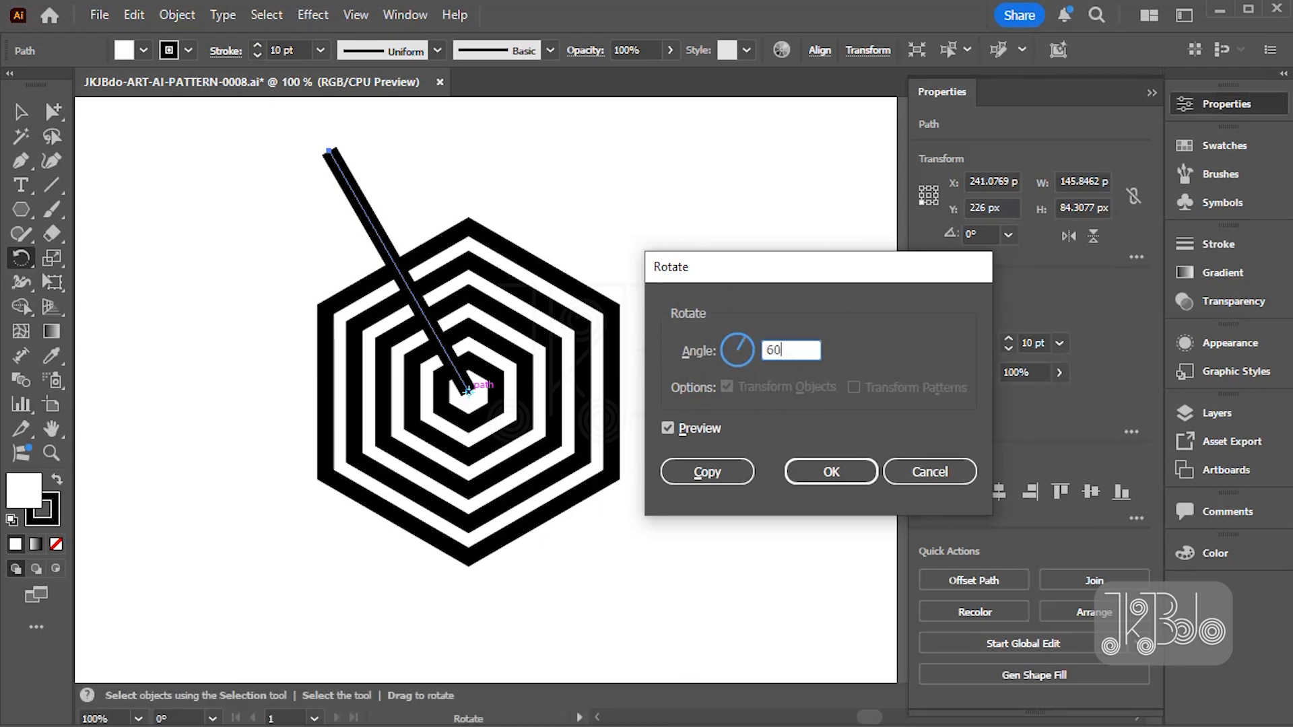
{"action": "left_click", "coordinate": [689, 424]}
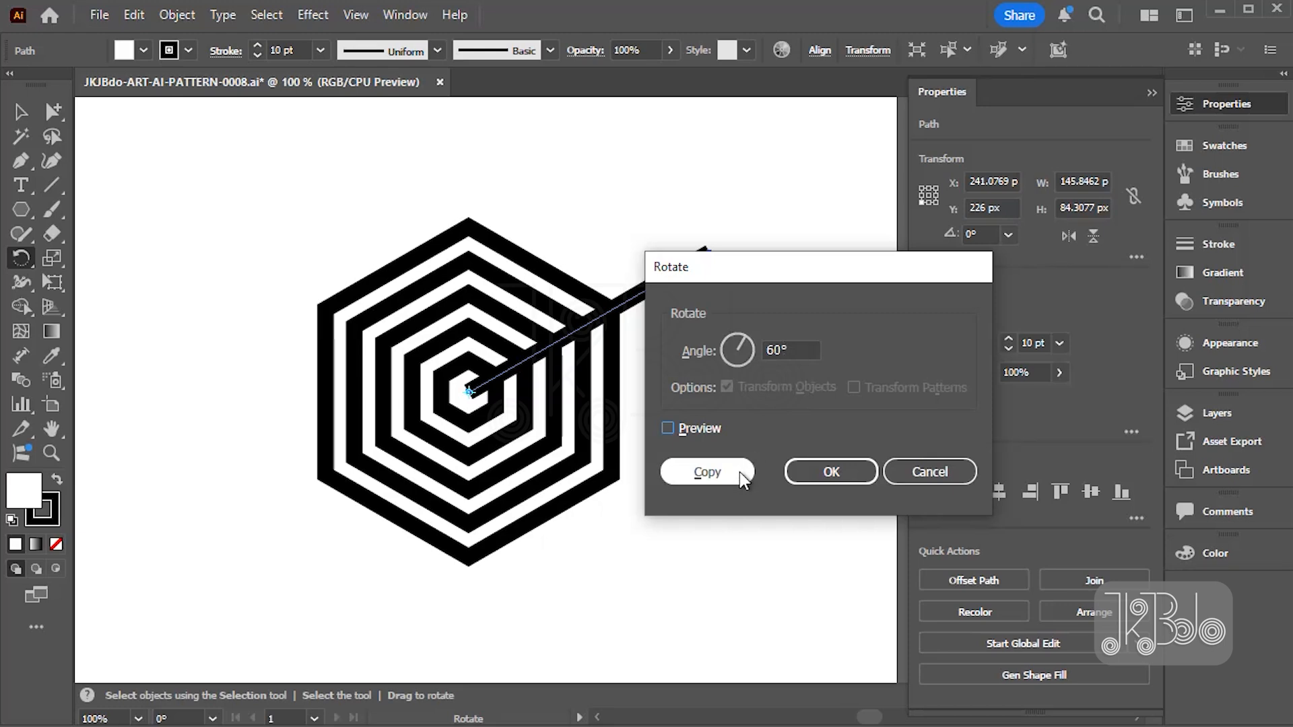
{"action": "left_click", "coordinate": [707, 472]}
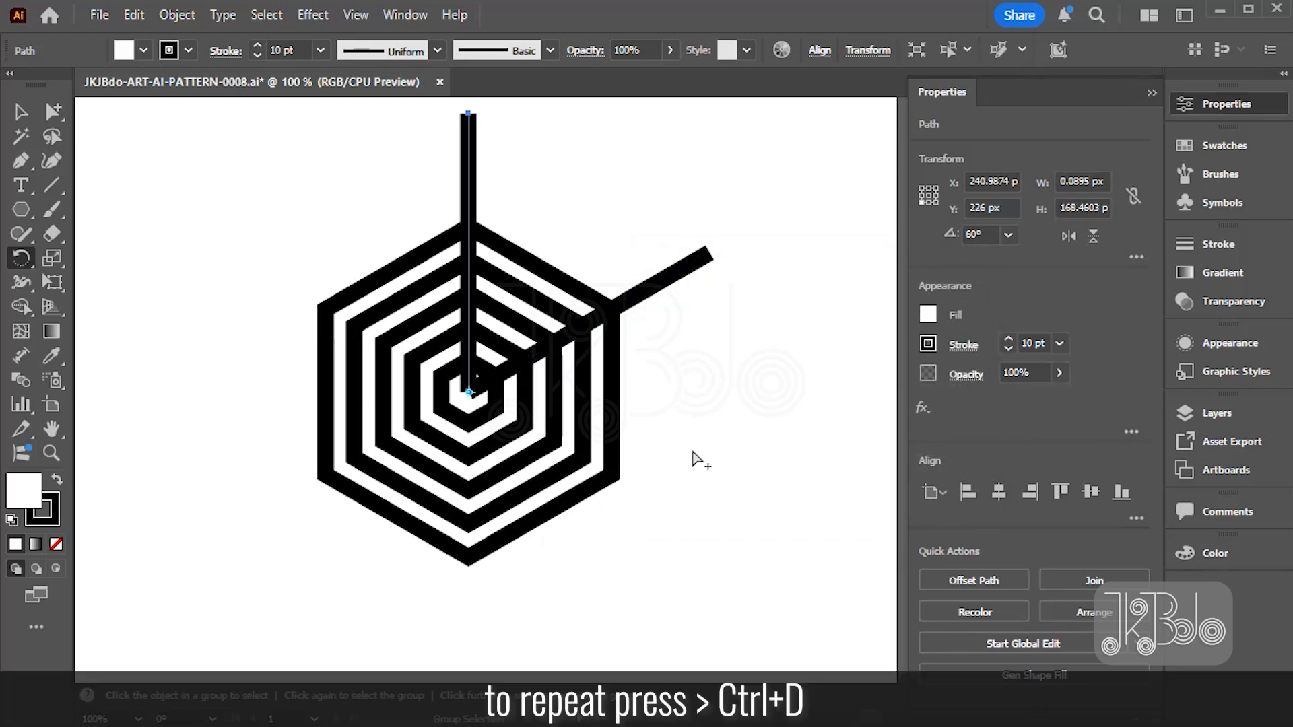
- Repeat the rotated copy four more times so that a spoke passes through each of the six corners
{"action": "key", "text": "ctrl+d"}
{"action": "key", "text": "ctrl+d"}
{"action": "key", "text": "ctrl+d"}
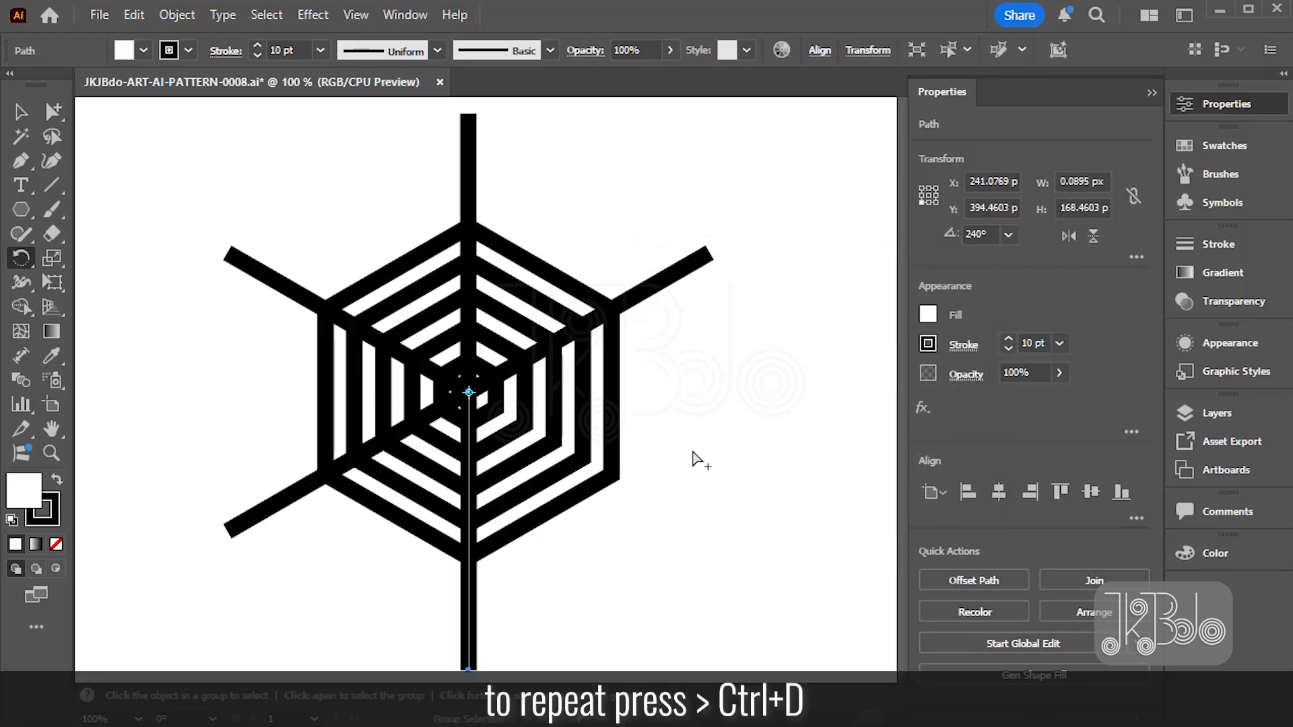
{"action": "key", "text": "ctrl+d"}
- Select all six spokes and set their stroke weight to 5 pt
{"action": "left_click", "coordinate": [52, 112]}
{"action": "left_click", "coordinate": [647, 290]}
{"action": "left_click_drag", "start_coordinate": [441, 141], "coordinate": [514, 173]}
{"action": "left_click_drag", "start_coordinate": [259, 214], "coordinate": [211, 355]}
{"action": "left_click_drag", "start_coordinate": [250, 459], "coordinate": [309, 546]}
{"action": "left_click_drag", "start_coordinate": [414, 658], "coordinate": [549, 672]}
{"action": "left_click_drag", "start_coordinate": [693, 578], "coordinate": [751, 471]}
{"action": "left_click", "coordinate": [1008, 348]}
{"action": "left_click", "coordinate": [1008, 348]}
{"action": "left_click", "coordinate": [1008, 348]}
{"action": "left_click", "coordinate": [1007, 348]}
{"action": "left_click", "coordinate": [1008, 348]}
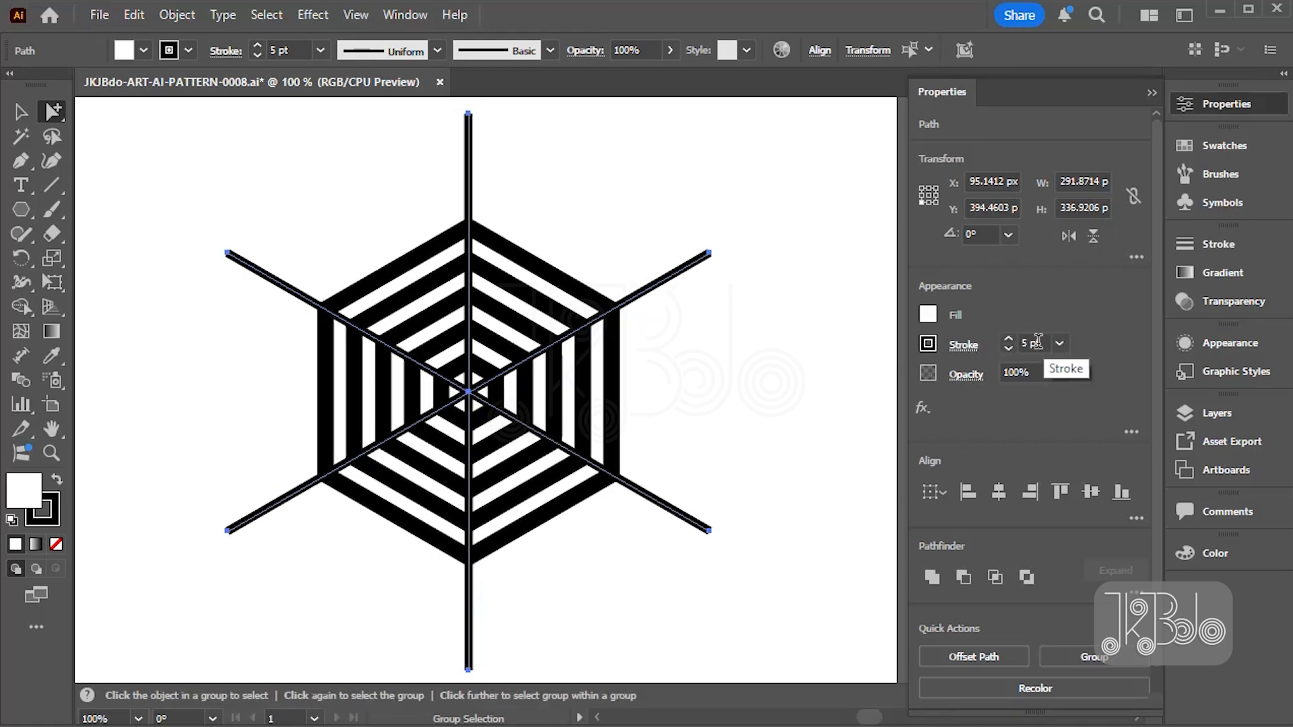
{"action": "left_click", "coordinate": [1007, 344]}
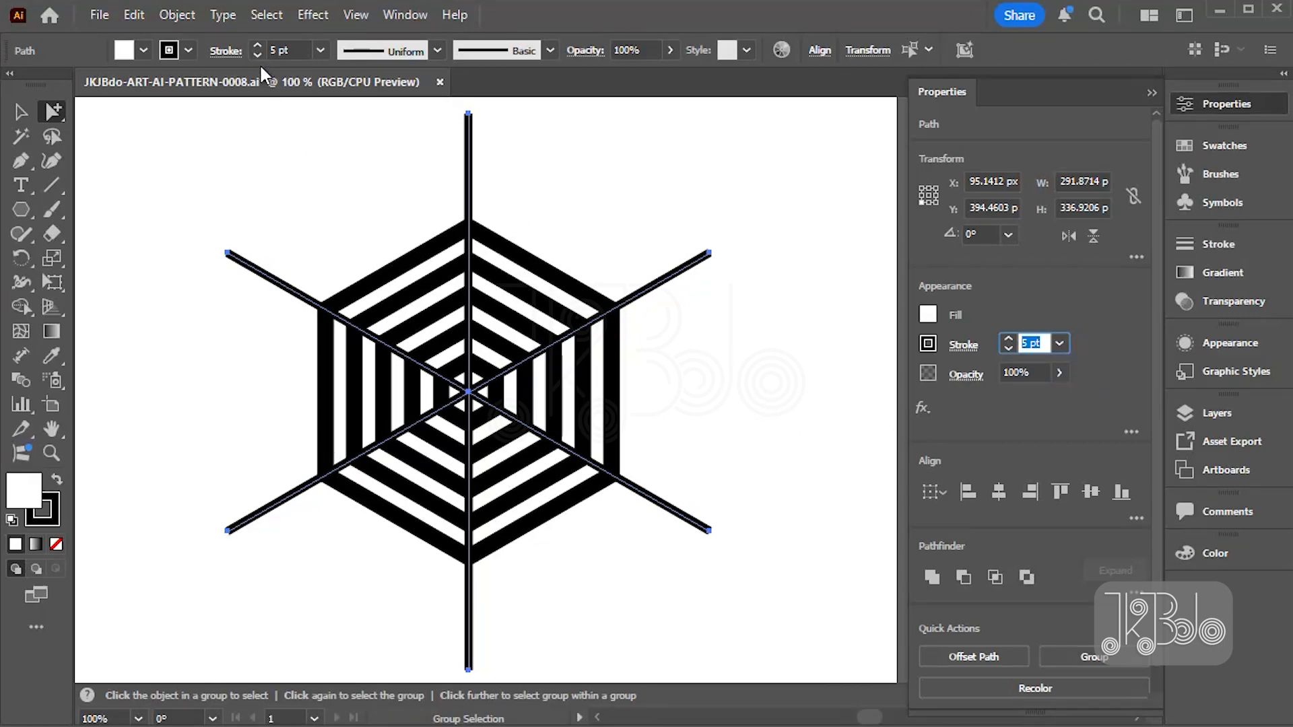
- Apply the tapered triangular width profile to the six spokes and flip it along so they narrow toward the centre
{"action": "left_click", "coordinate": [240, 62]}
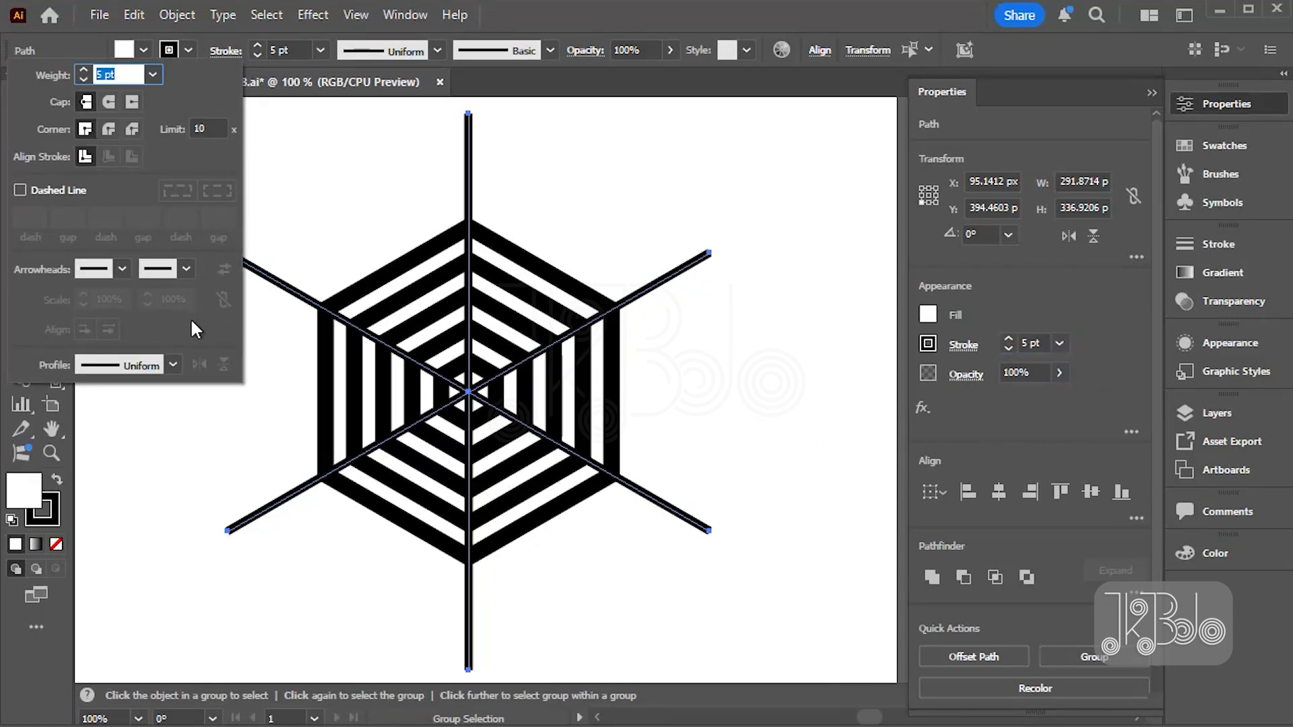
{"action": "left_click", "coordinate": [171, 366]}
{"action": "left_click", "coordinate": [116, 525]}
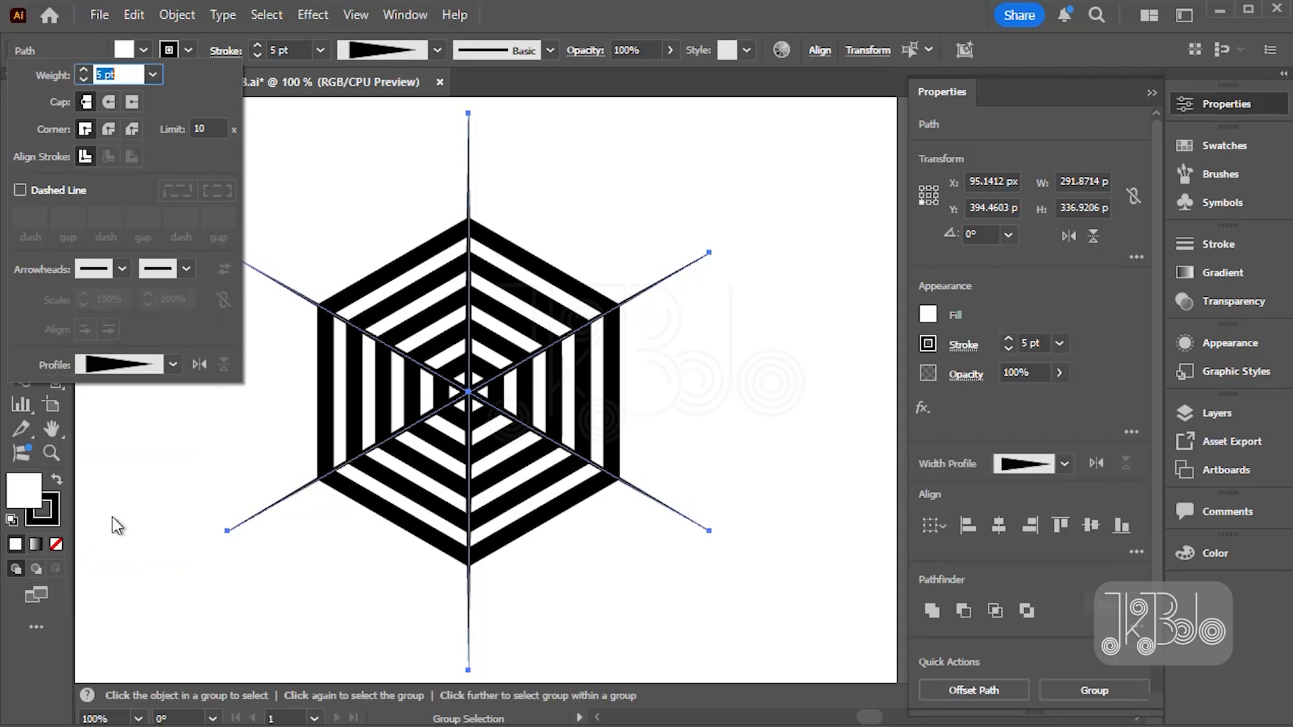
{"action": "left_click", "coordinate": [200, 362]}
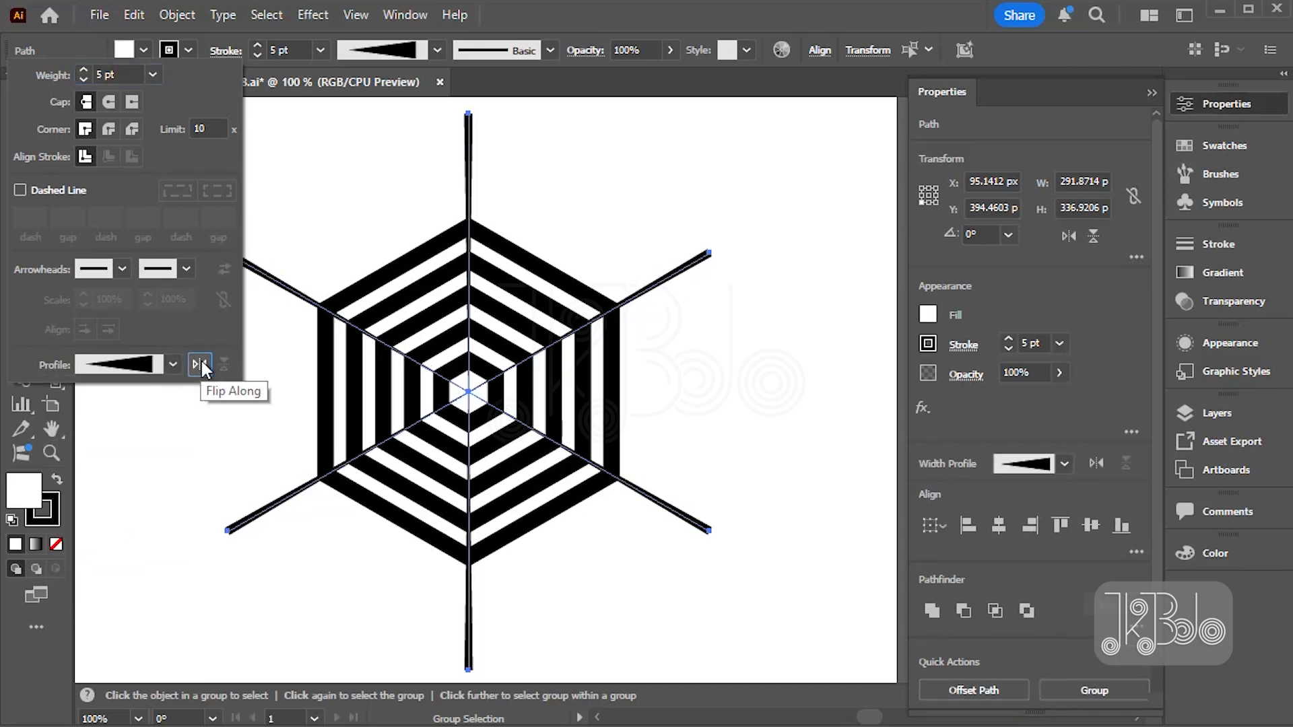
{"action": "left_click", "coordinate": [693, 370]}
{"action": "left_click", "coordinate": [226, 53]}
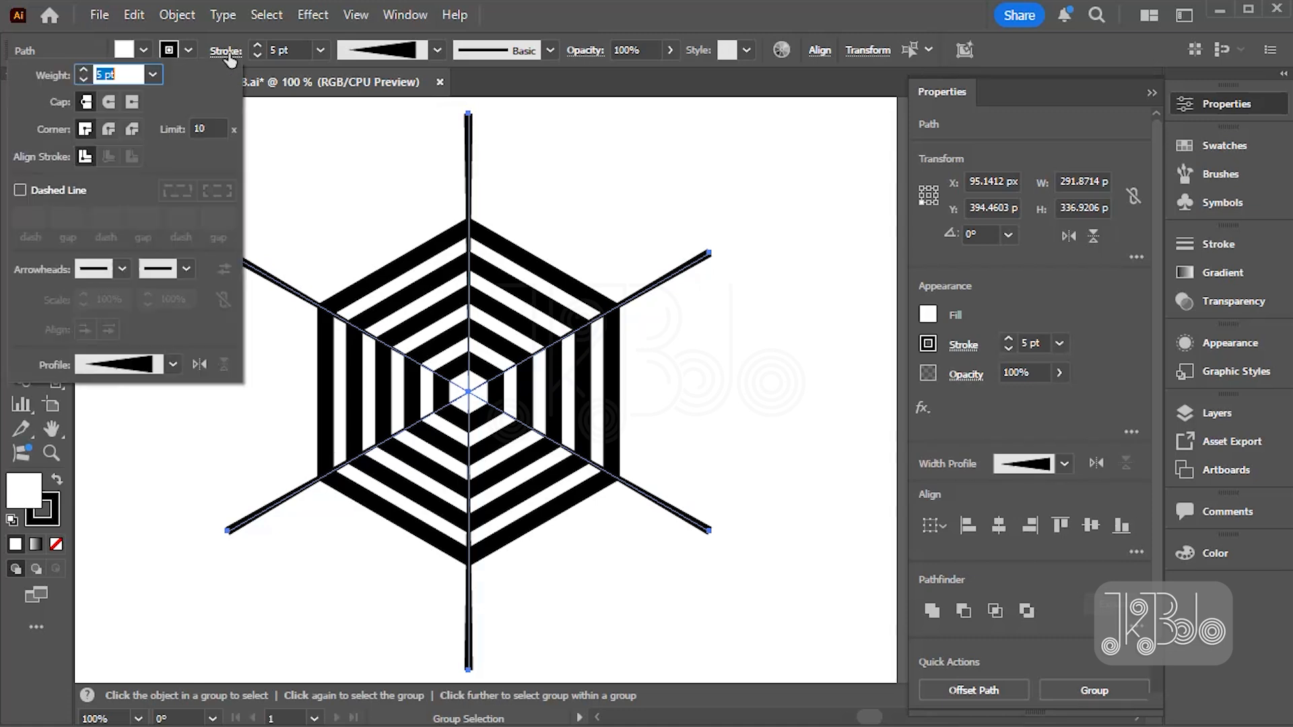
- Give the six spokes a round cap and a round join
{"action": "left_click", "coordinate": [110, 101]}
{"action": "left_click", "coordinate": [109, 129]}
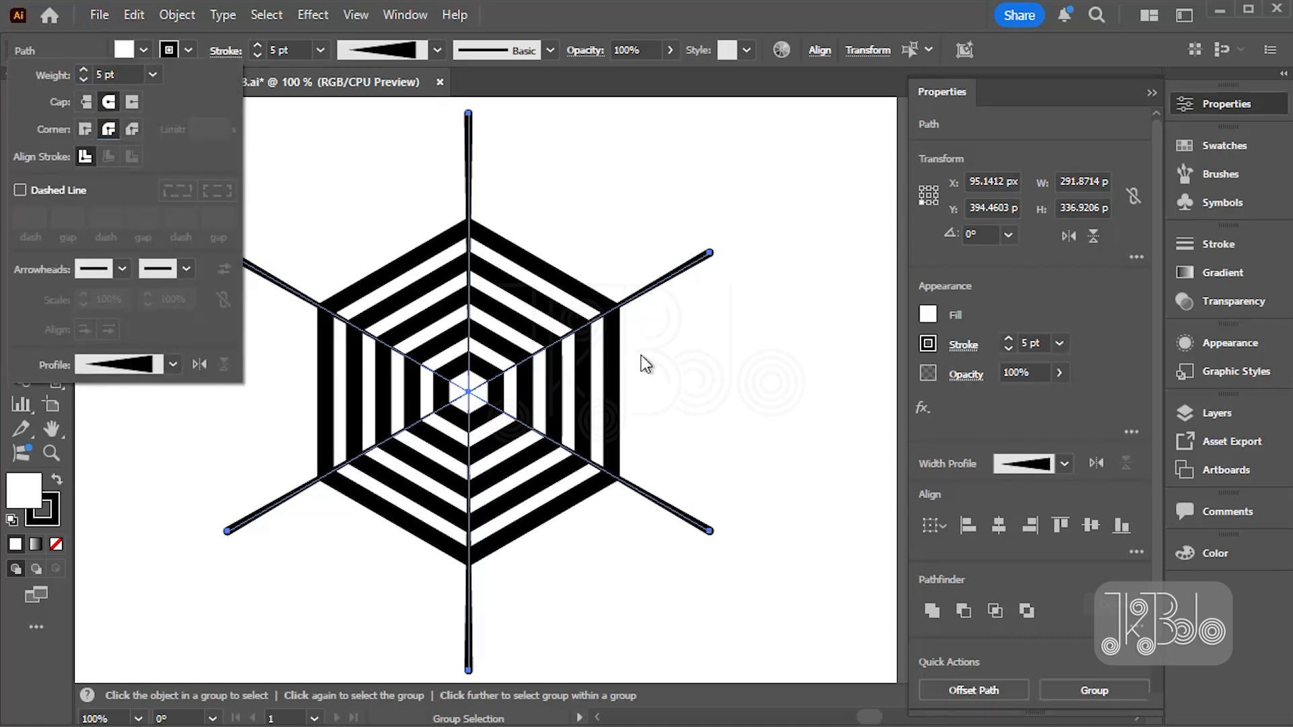
{"action": "left_click", "coordinate": [641, 361]}
- Expand the appearance of all the artwork, then expand its fills and strokes into shapes
{"action": "key", "text": "ctrl+a"}
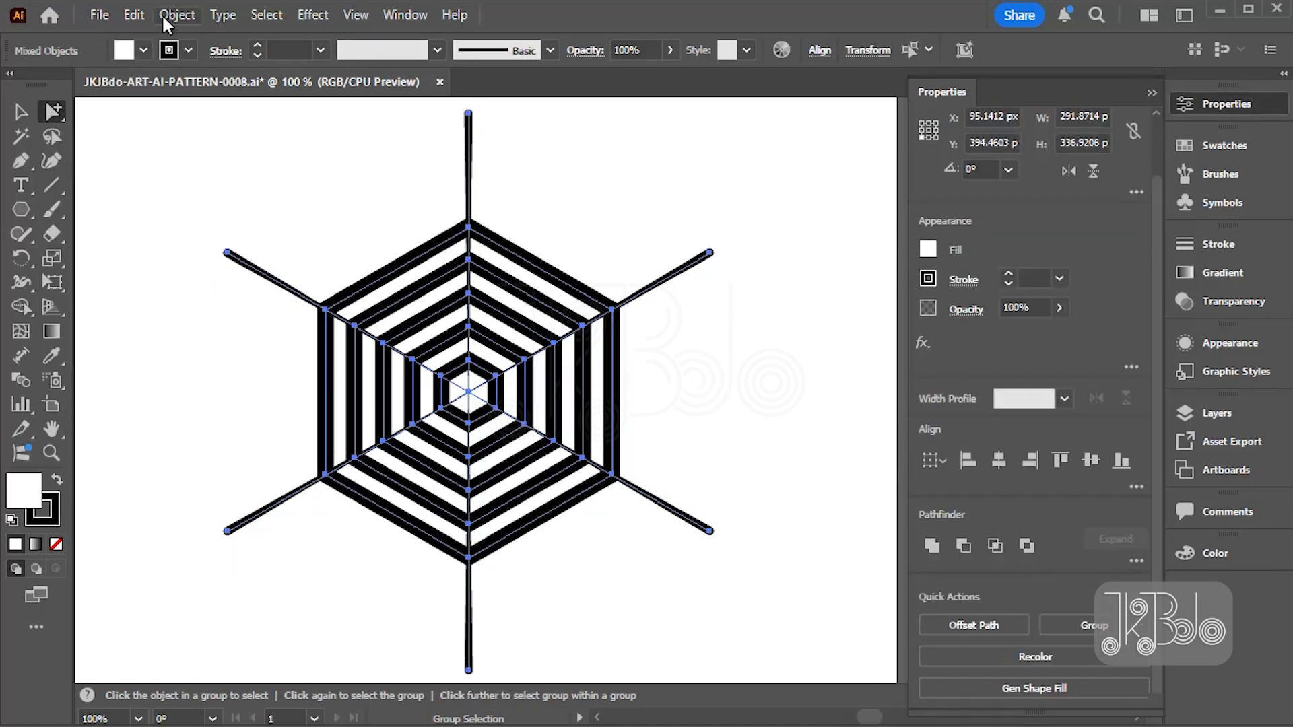
{"action": "left_click", "coordinate": [164, 11]}
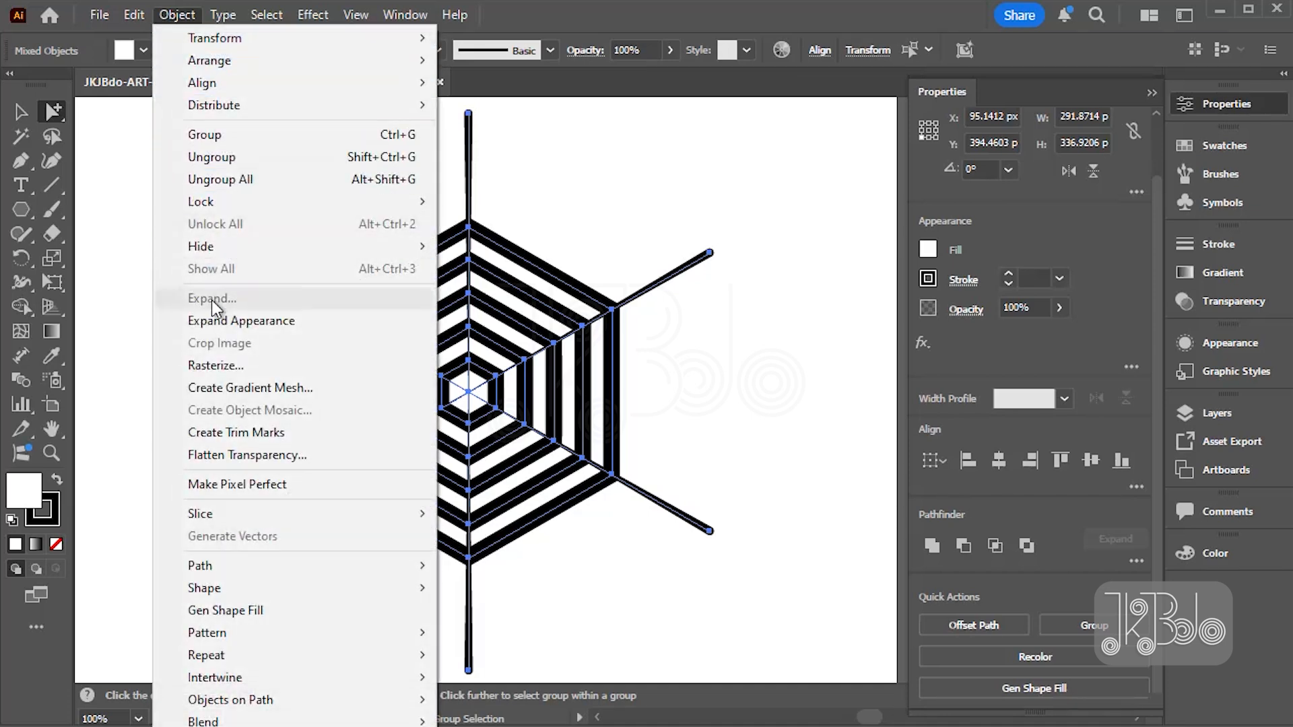
{"action": "left_click", "coordinate": [215, 319]}
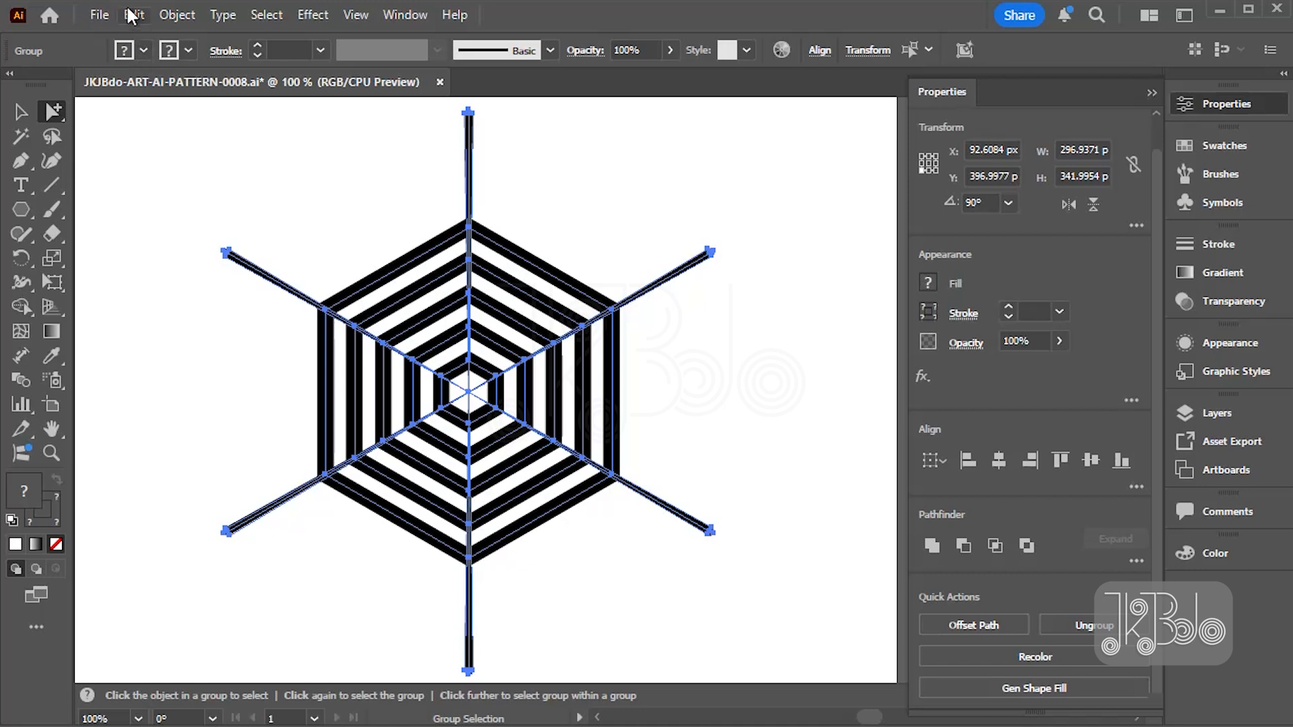
{"action": "left_click", "coordinate": [168, 15]}
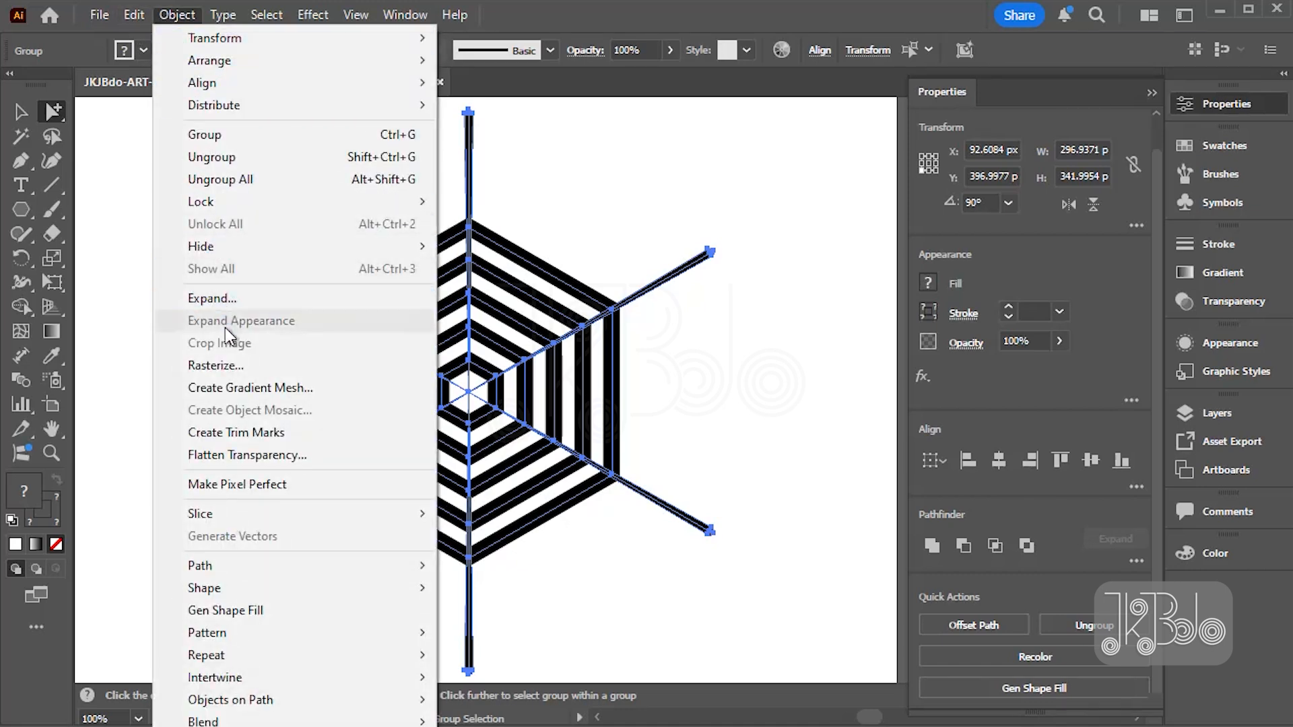
{"action": "left_click", "coordinate": [233, 301]}
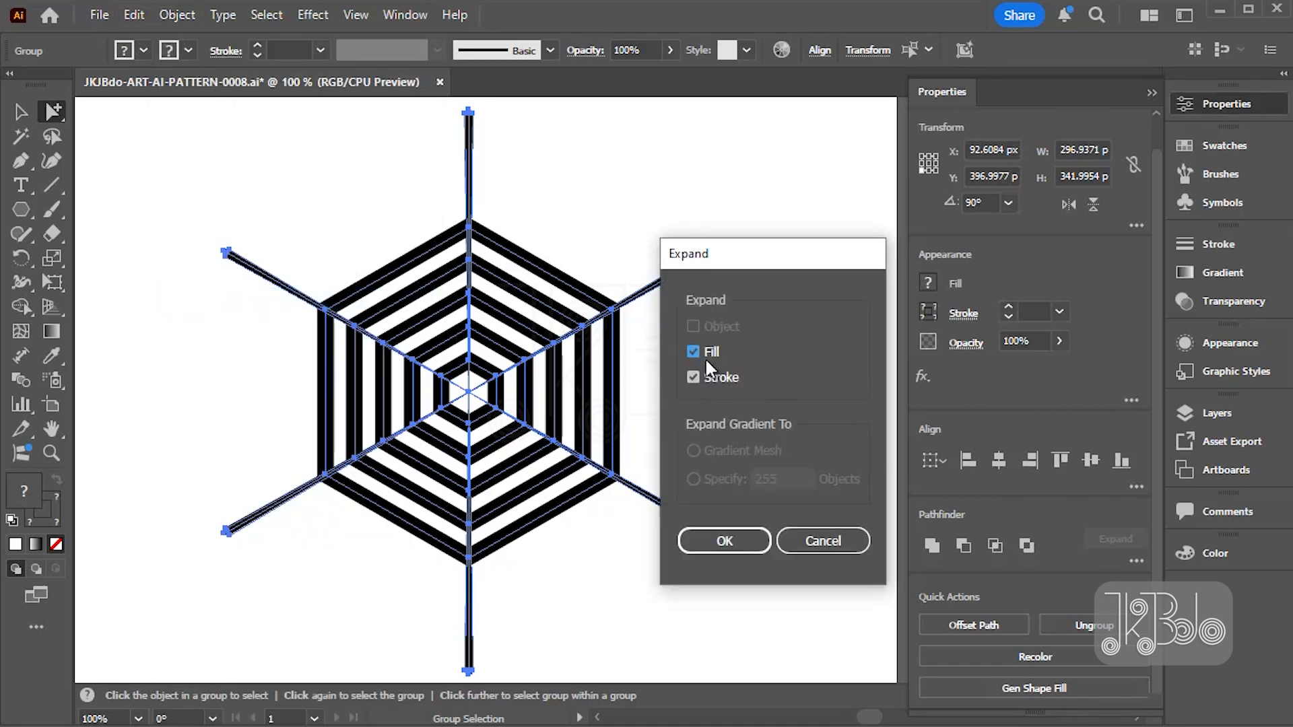
{"action": "left_click", "coordinate": [702, 536]}
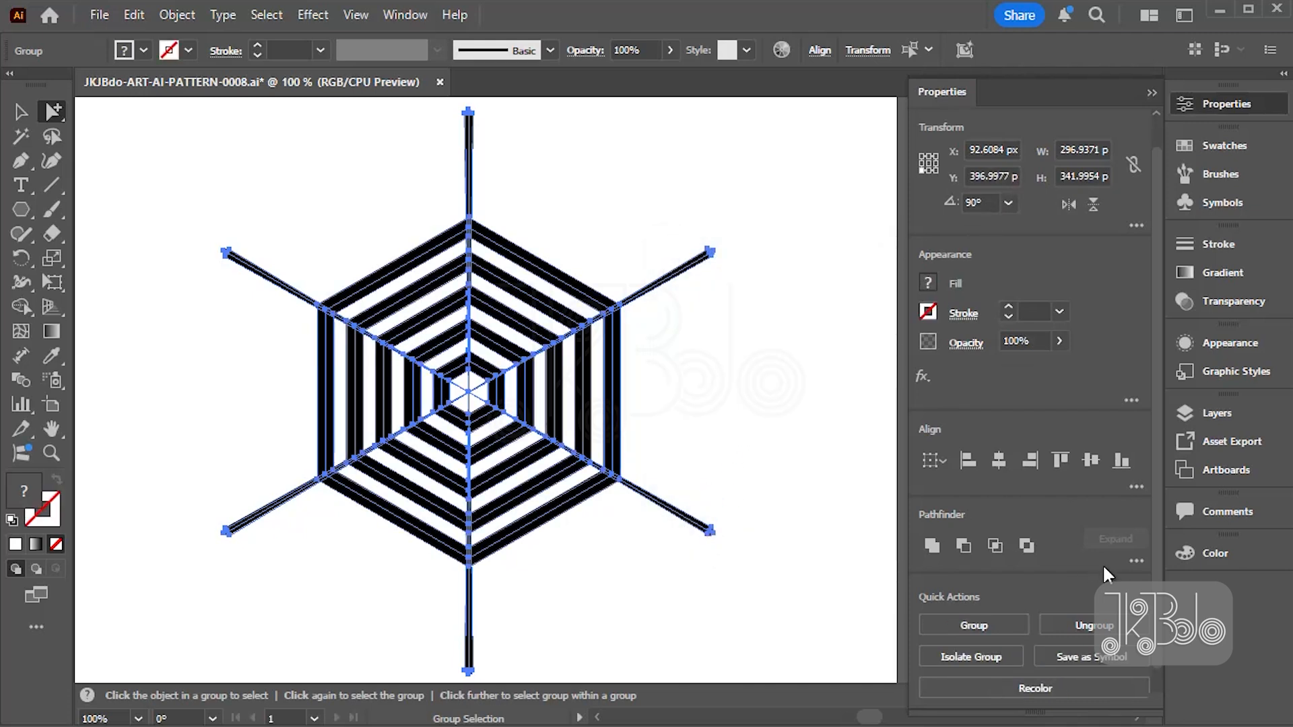
- Apply the Pathfinder Trim operation to the expanded artwork and check the cut pieces in outline view
{"action": "left_click", "coordinate": [1134, 557]}
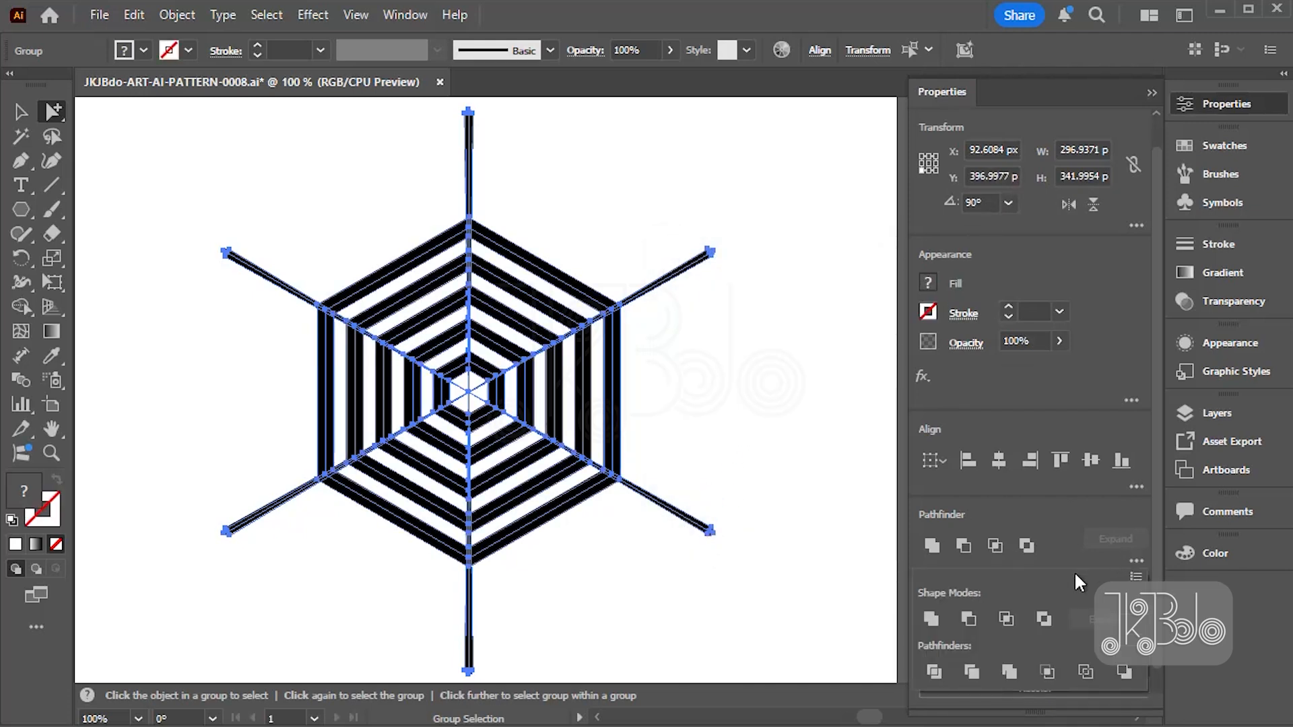
{"action": "left_click", "coordinate": [971, 672]}
{"action": "left_click", "coordinate": [720, 405]}
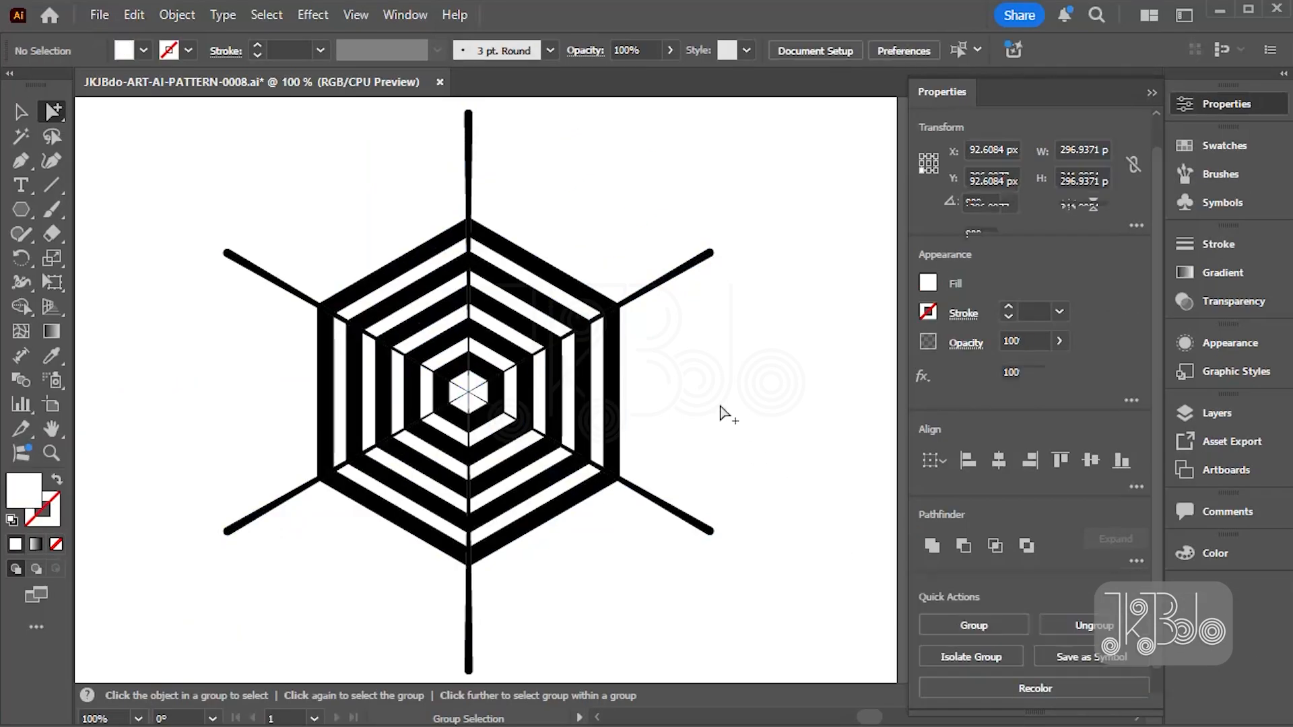
{"action": "left_click", "coordinate": [553, 508]}
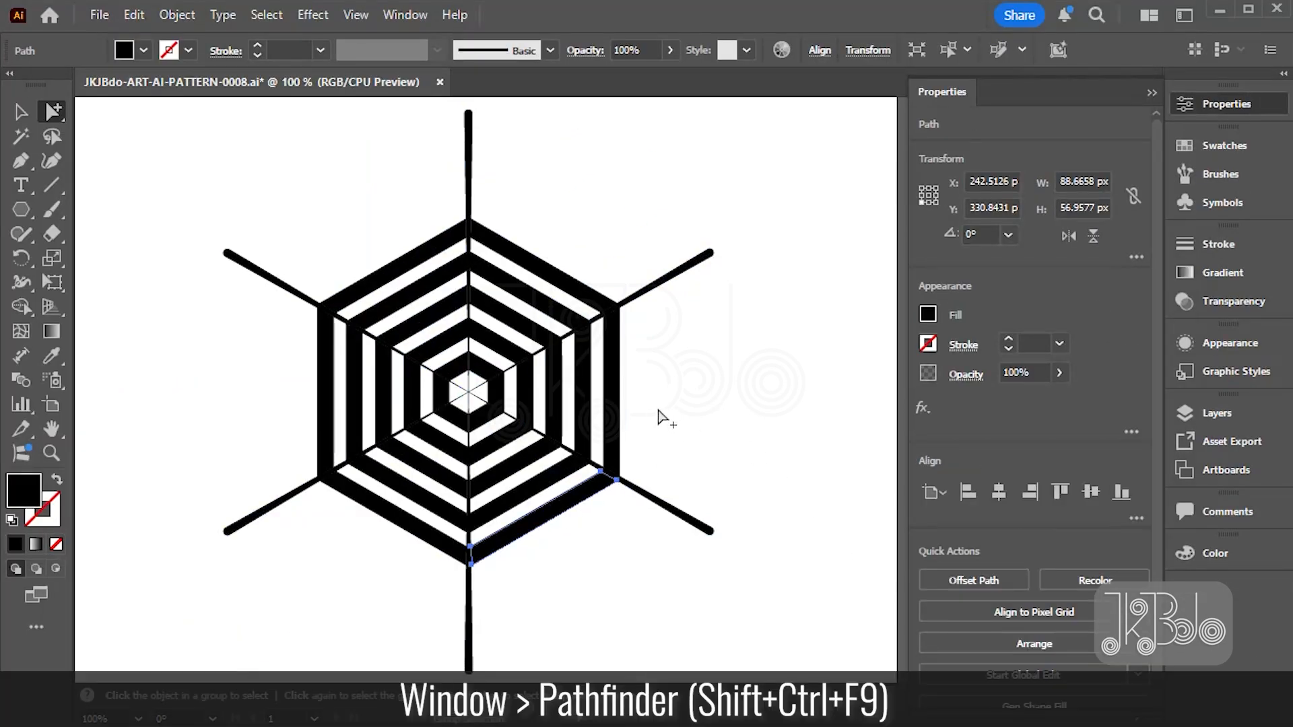
{"action": "key", "text": "ctrl+y"}
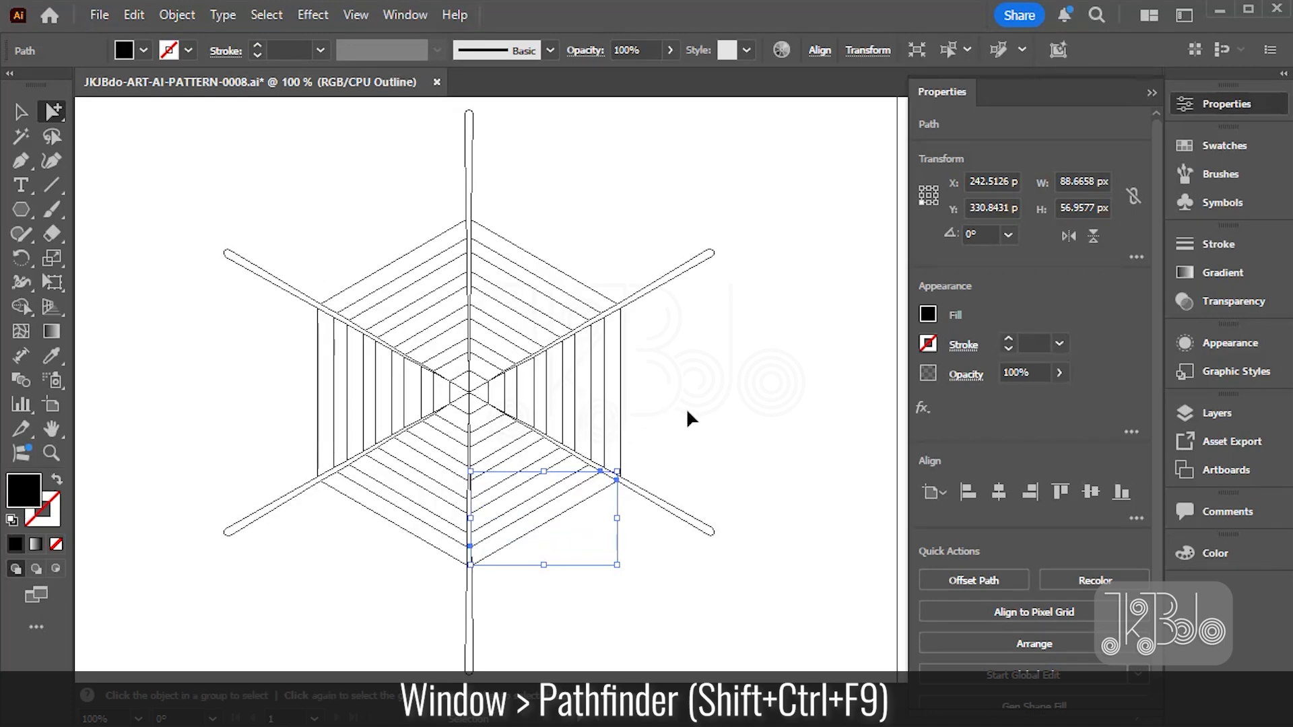
{"action": "key", "text": "ctrl+y"}
{"action": "left_click", "coordinate": [686, 409]}
- Select every object with the same white fill color as one of the white stripes and delete them all
{"action": "left_click", "coordinate": [450, 259]}
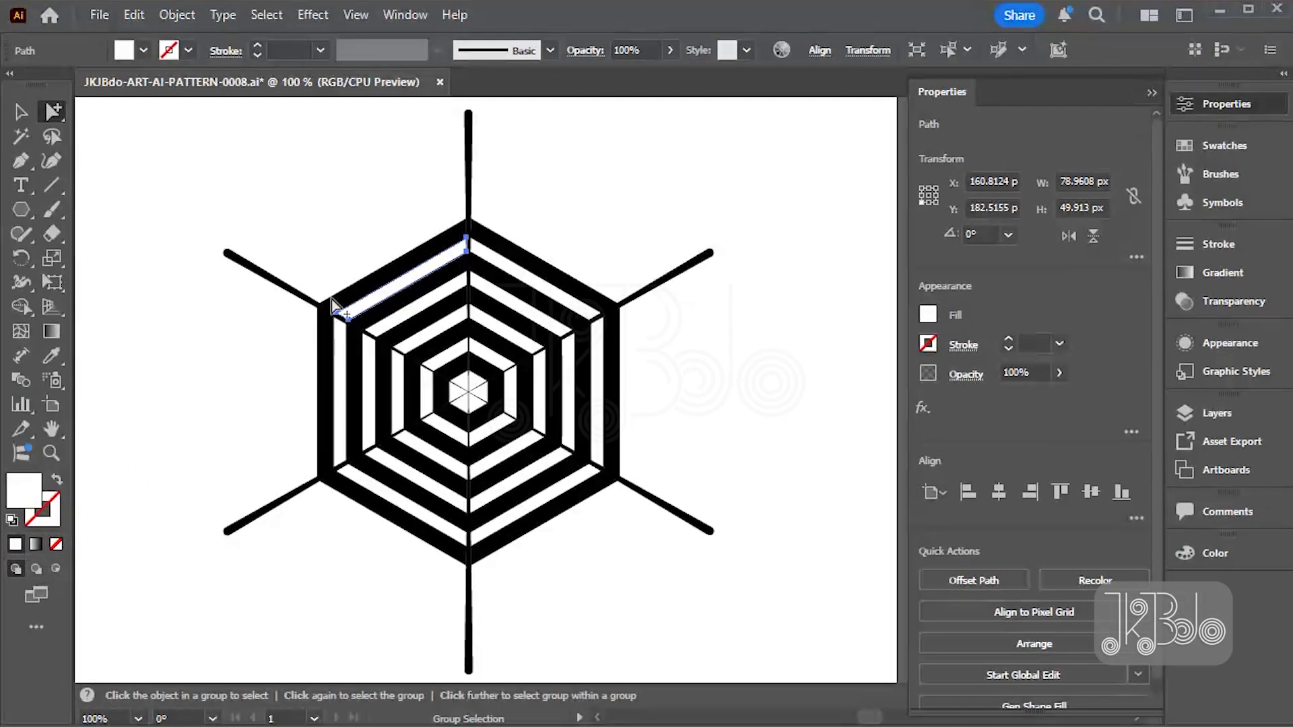
{"action": "left_click", "coordinate": [277, 9]}
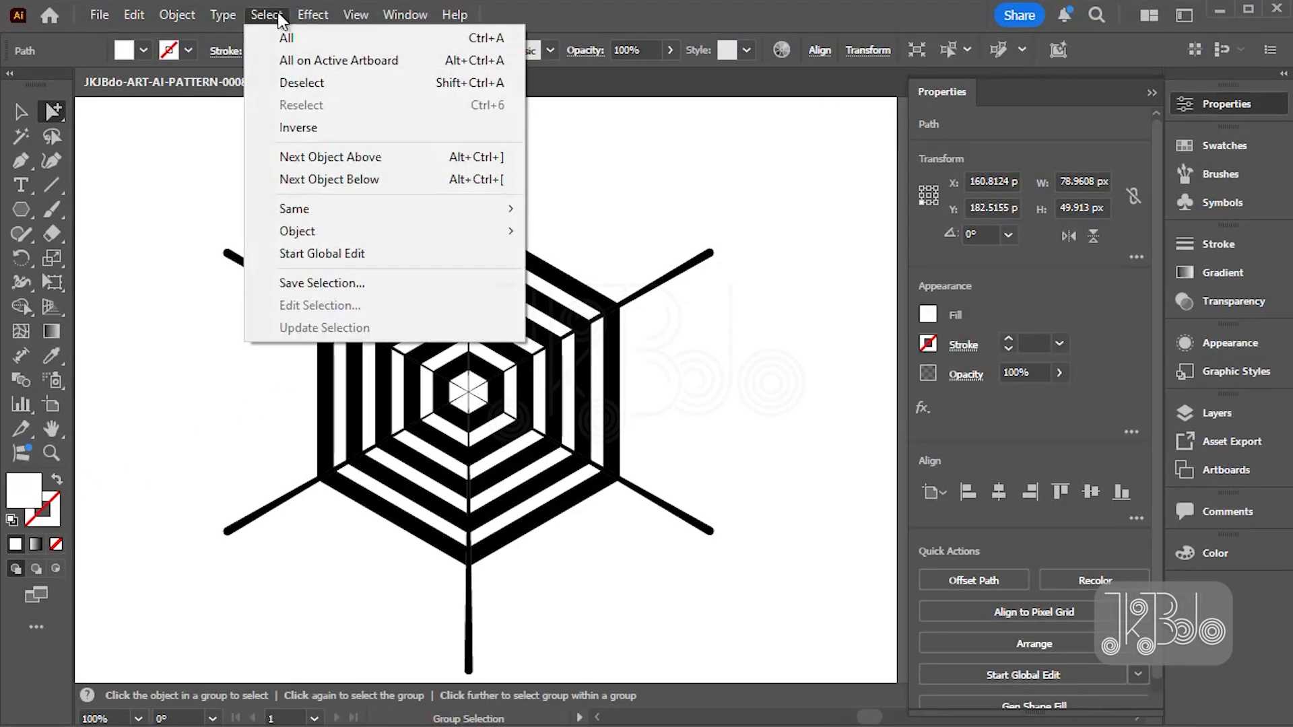
{"action": "mouse_move", "coordinate": [365, 210]}
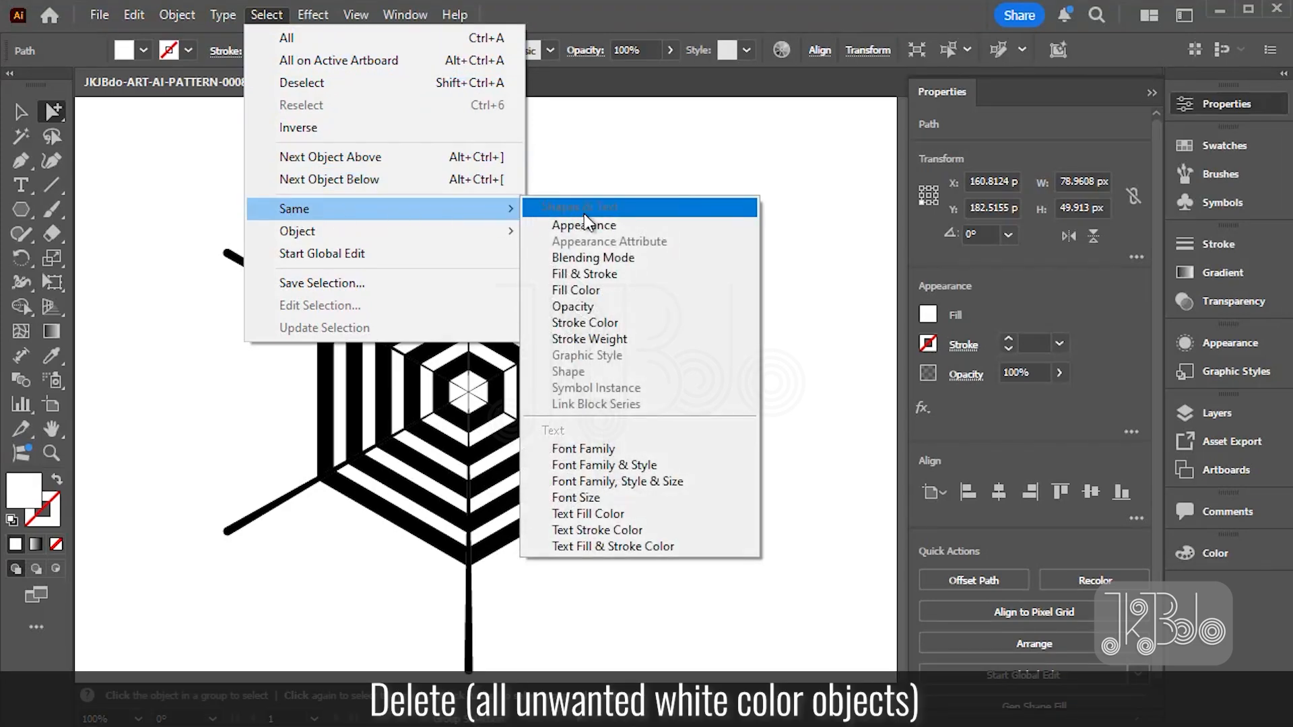
{"action": "left_click", "coordinate": [575, 290]}
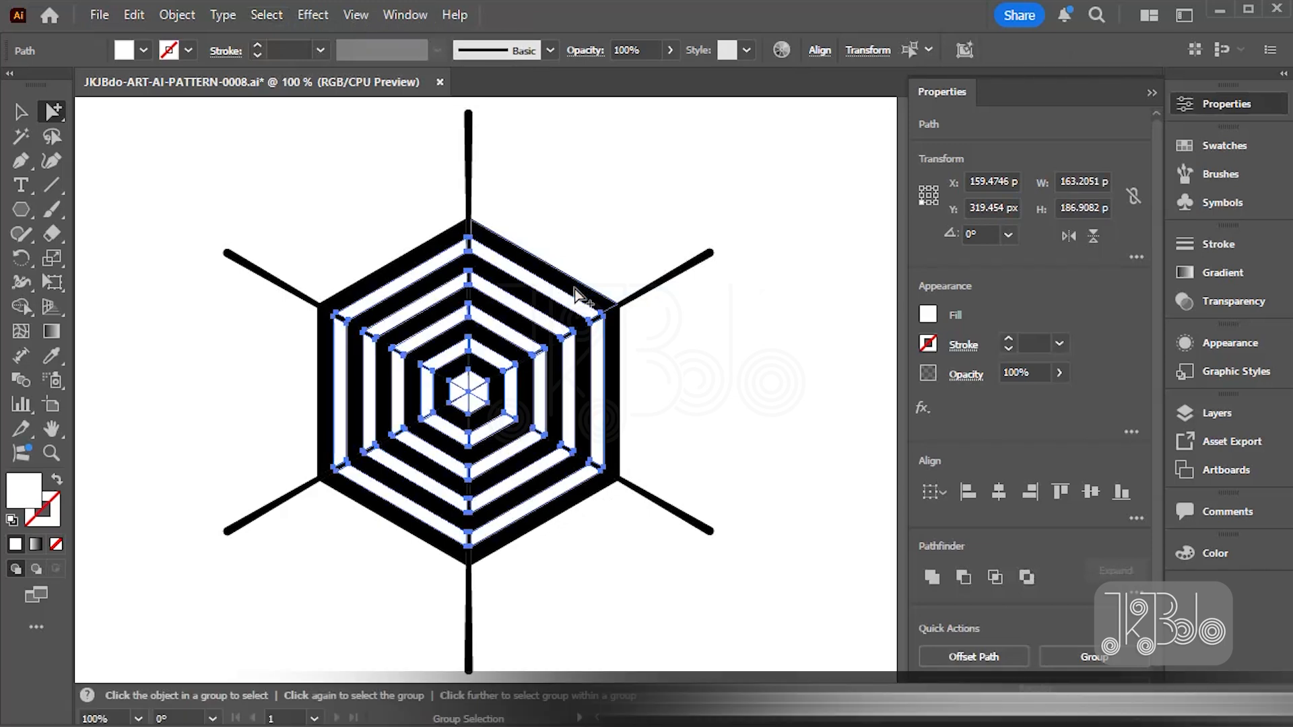
{"action": "key", "text": "Delete"}
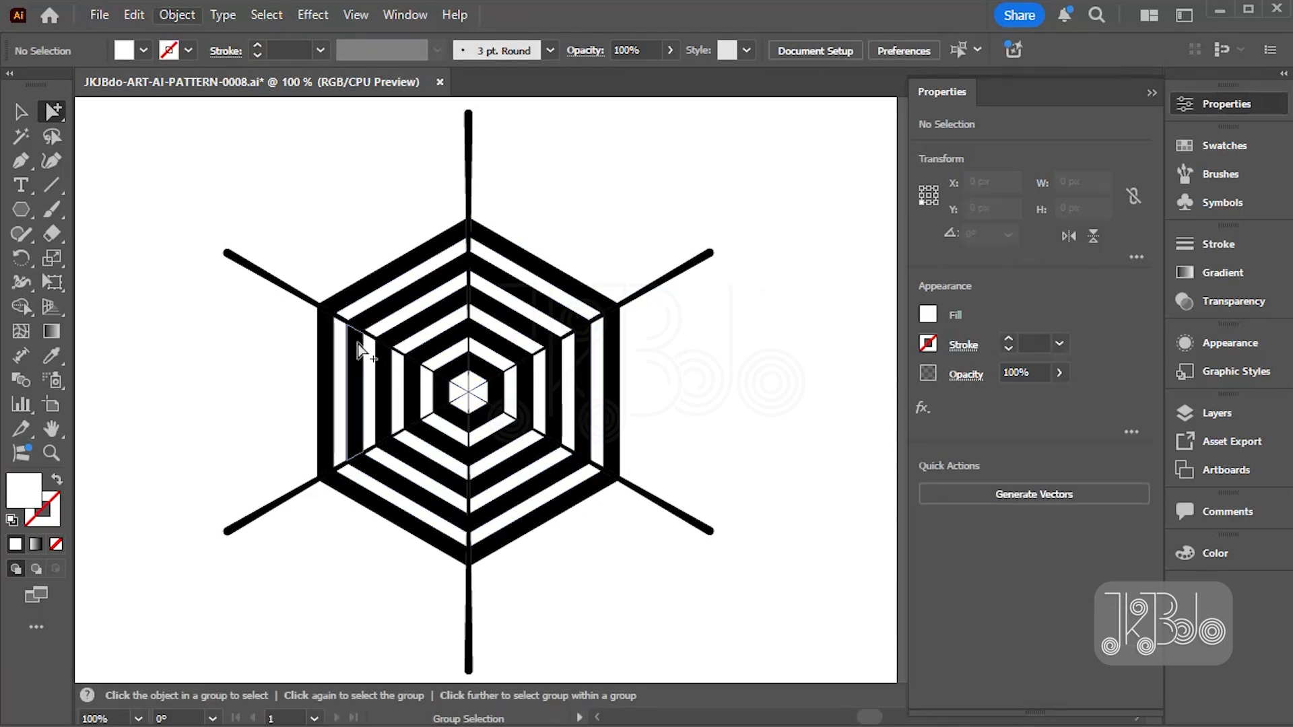
- Select the black stripes in the hexagon's upper-left sector with the Group Selection tool and fill them with the fourth gray-group swatch, a dark gray
{"action": "left_click", "coordinate": [357, 338]}
{"action": "left_click", "coordinate": [115, 150]}
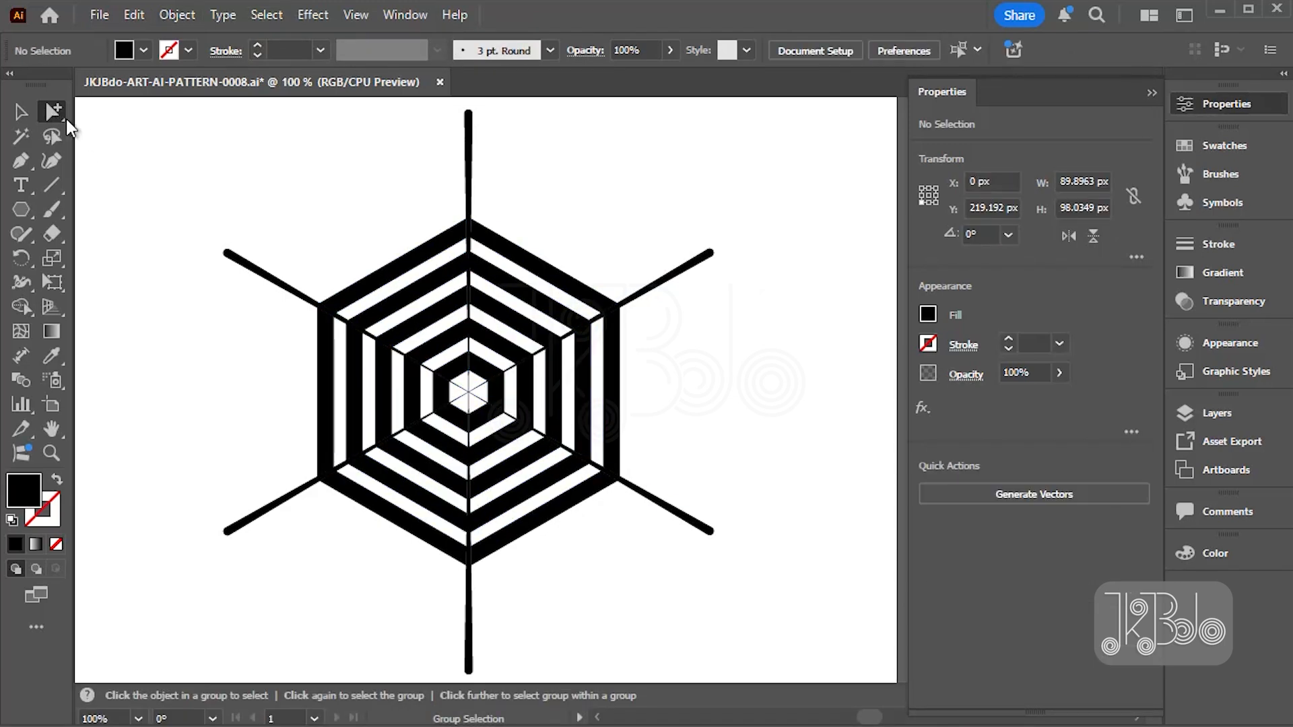
{"action": "left_click", "coordinate": [55, 114]}
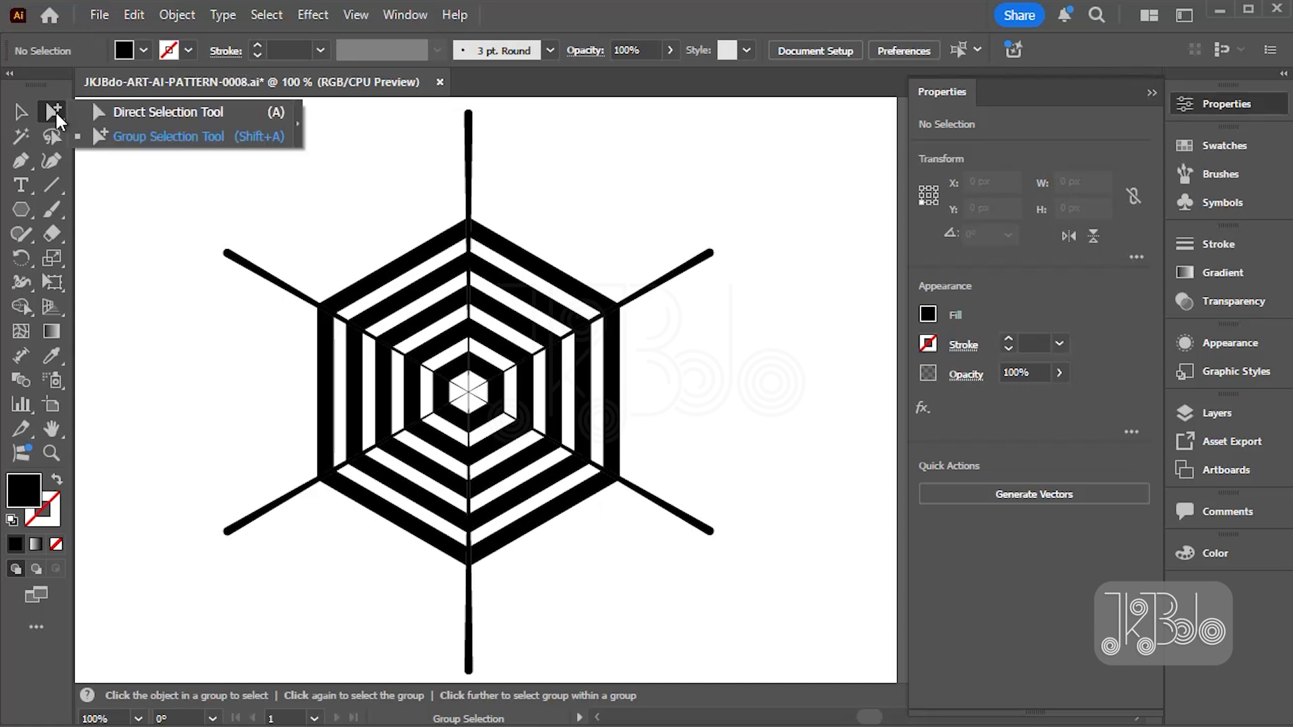
{"action": "left_click", "coordinate": [154, 134]}
{"action": "left_click_drag", "start_coordinate": [393, 227], "coordinate": [468, 366]}
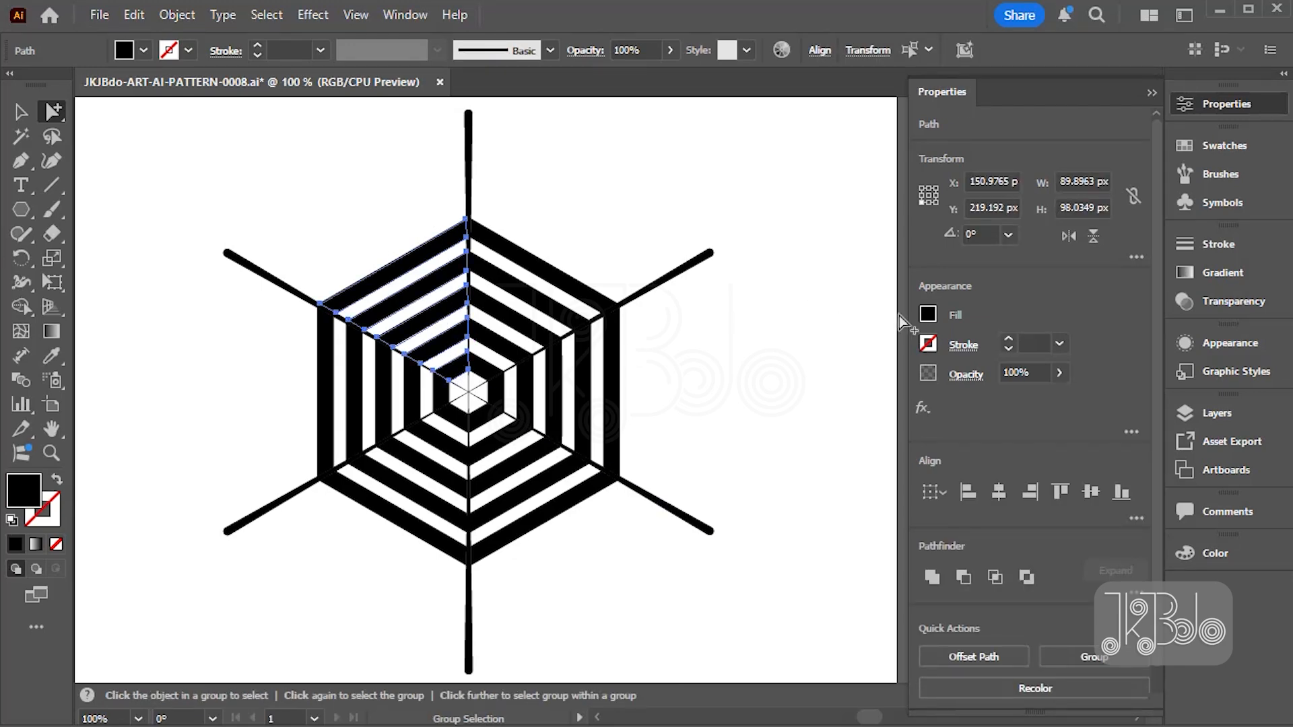
{"action": "left_click", "coordinate": [927, 314]}
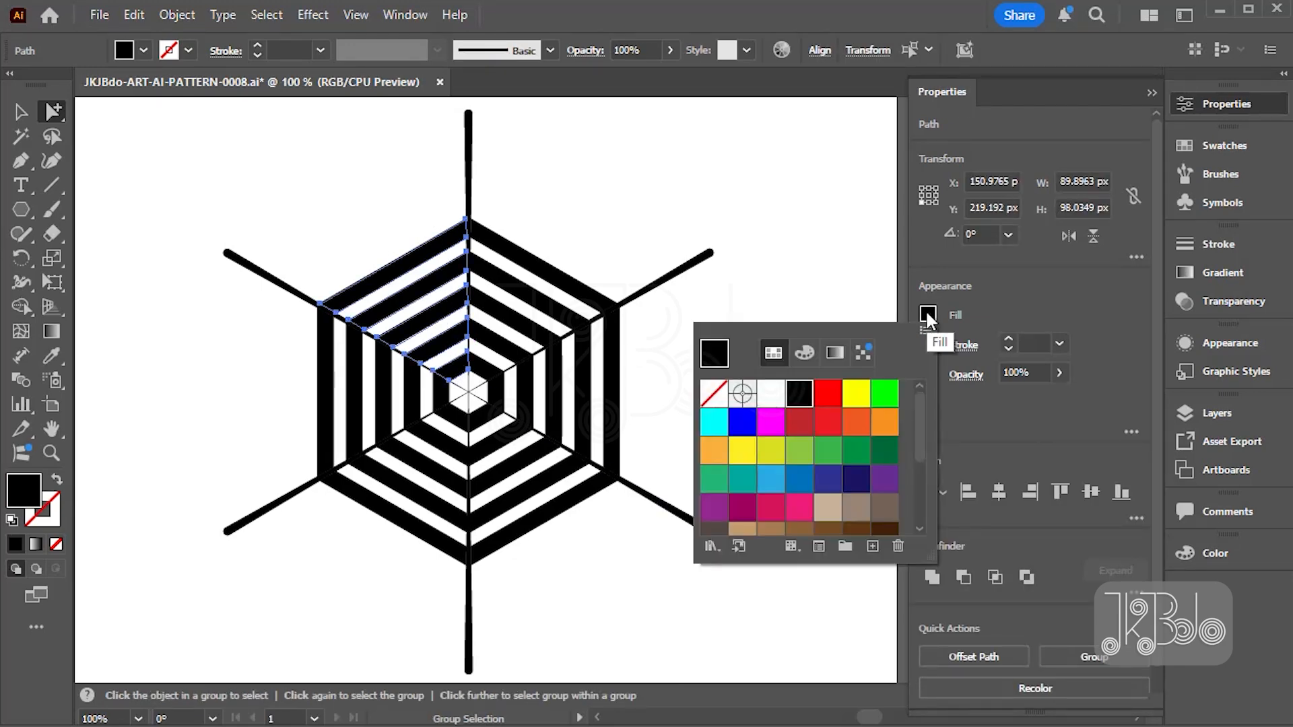
{"action": "scroll", "coordinate": [832, 444], "scroll_direction": "down", "scroll_amount": 3}
{"action": "left_click", "coordinate": [825, 459]}
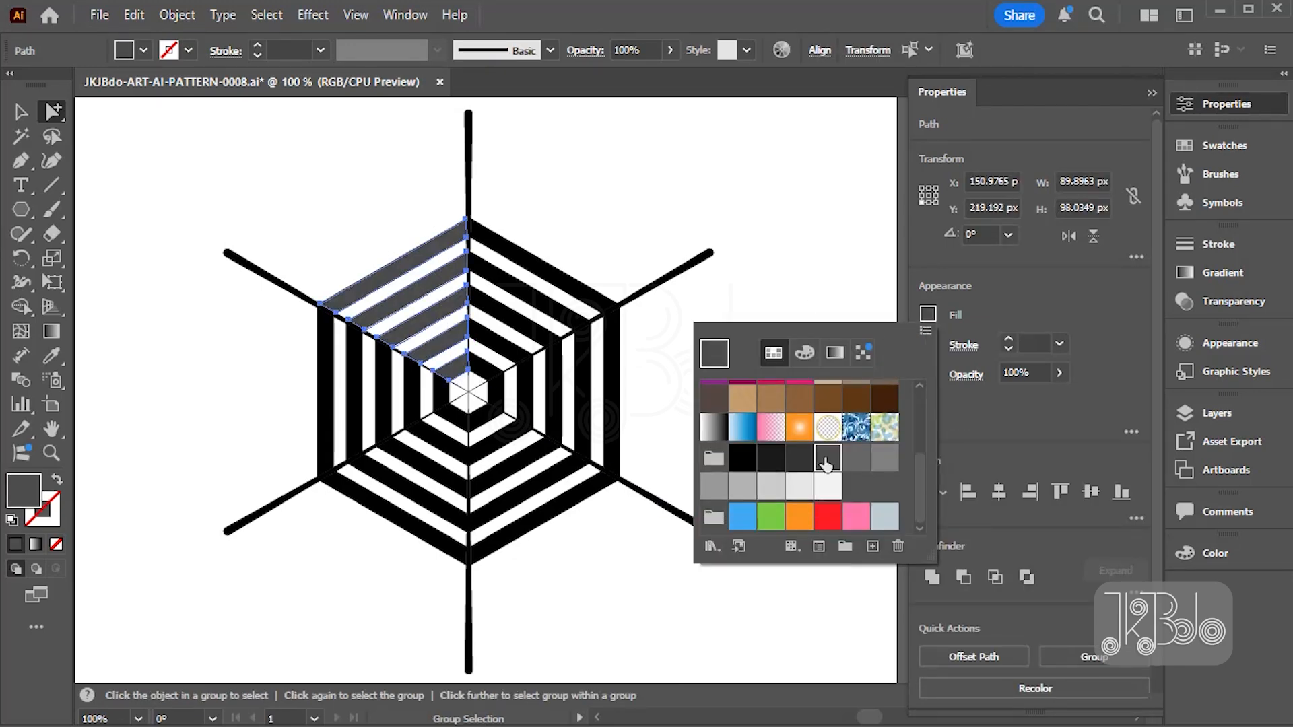
{"action": "left_click", "coordinate": [567, 235]}
- Select the black stripes in the upper-right sector and fill them with the fifth gray-group swatch, one shade lighter
{"action": "left_click_drag", "start_coordinate": [564, 240], "coordinate": [479, 327]}
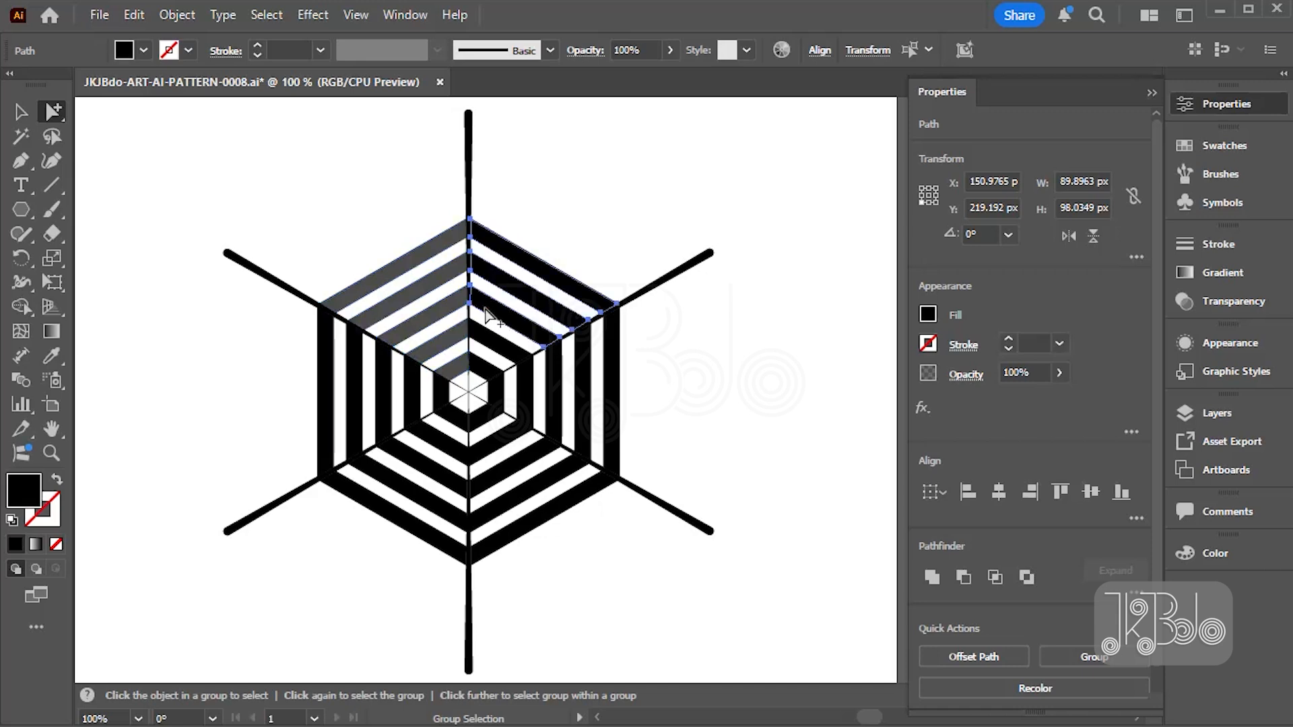
{"action": "left_click", "coordinate": [494, 367], "text": "alt"}
{"action": "left_click", "coordinate": [927, 313]}
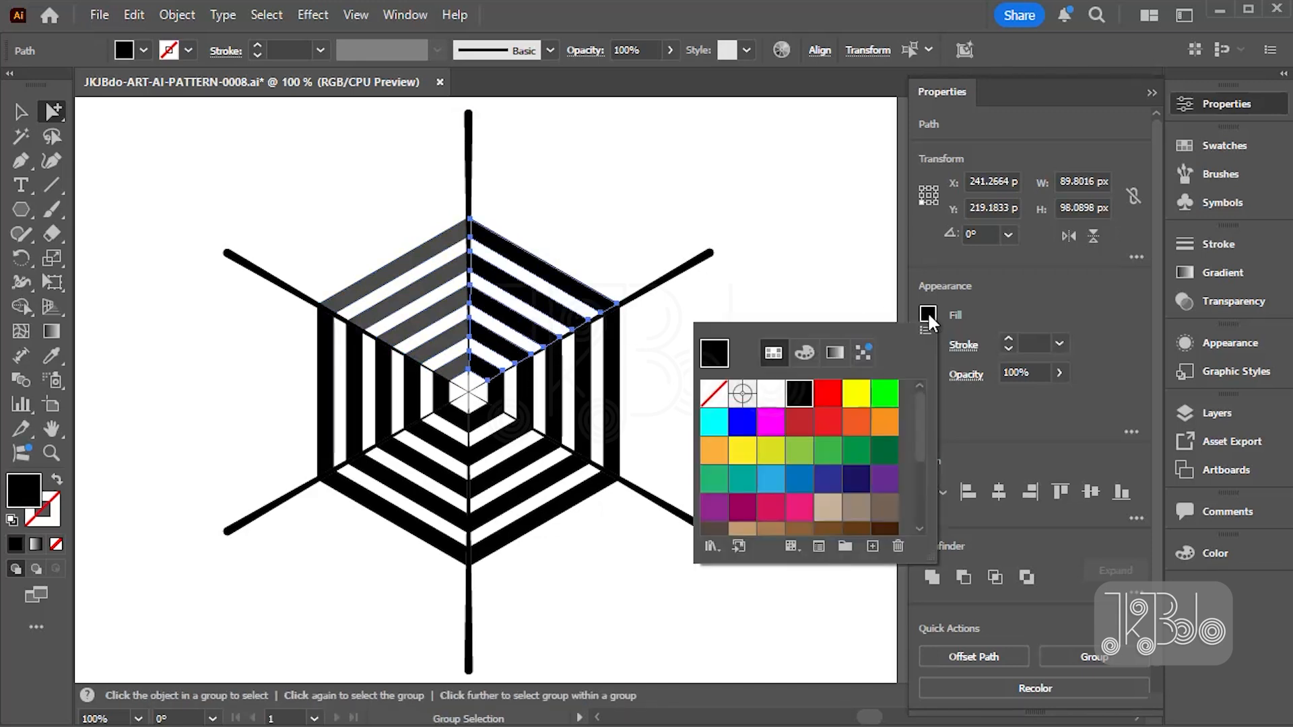
{"action": "scroll", "coordinate": [837, 457], "scroll_direction": "down", "scroll_amount": 3}
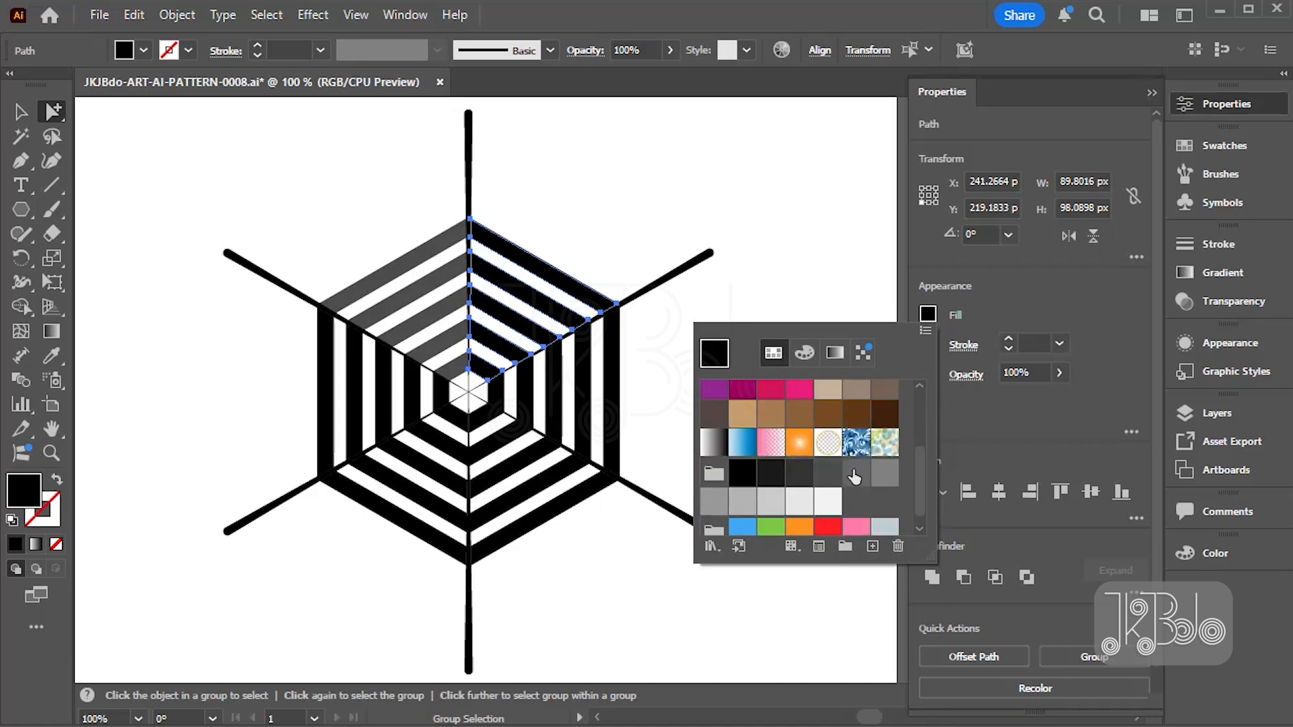
{"action": "left_click", "coordinate": [854, 474]}
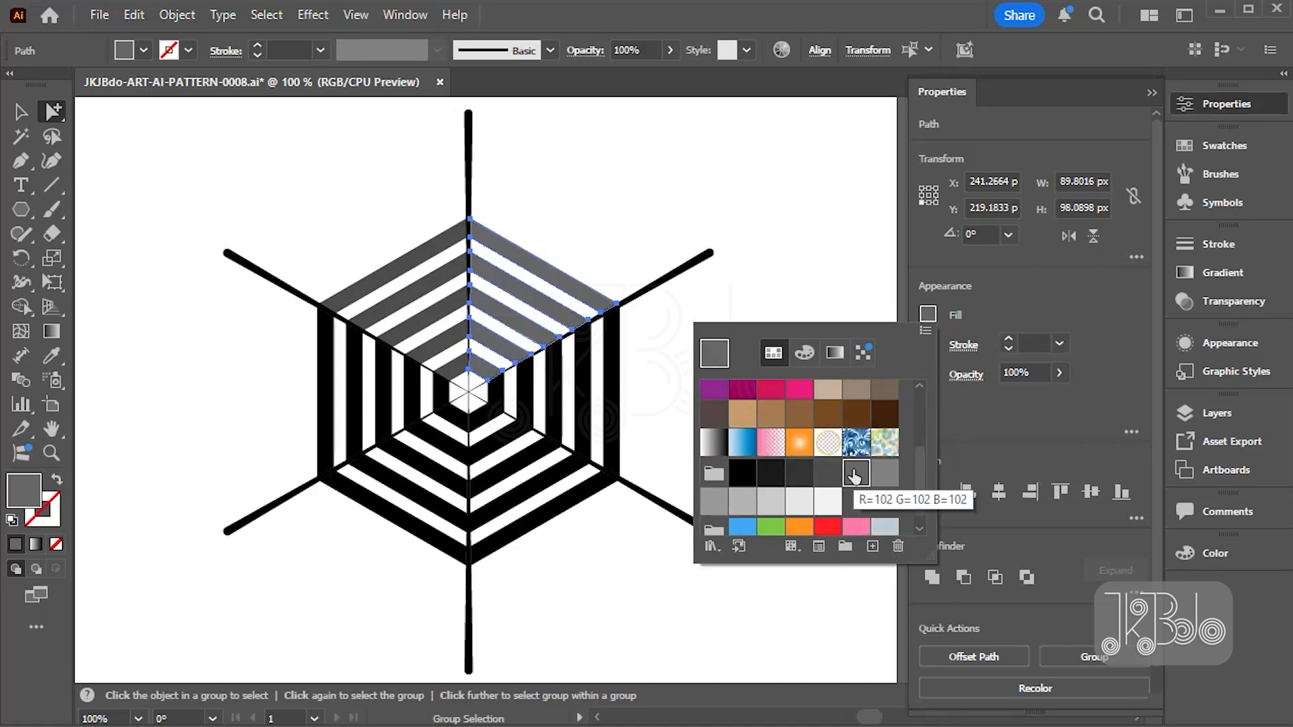
{"action": "left_click", "coordinate": [667, 420]}
- Select the black stripes in the hexagon's right sector and fill them with the sixth gray-group swatch, a medium gray
{"action": "left_click_drag", "start_coordinate": [638, 390], "coordinate": [500, 400]}
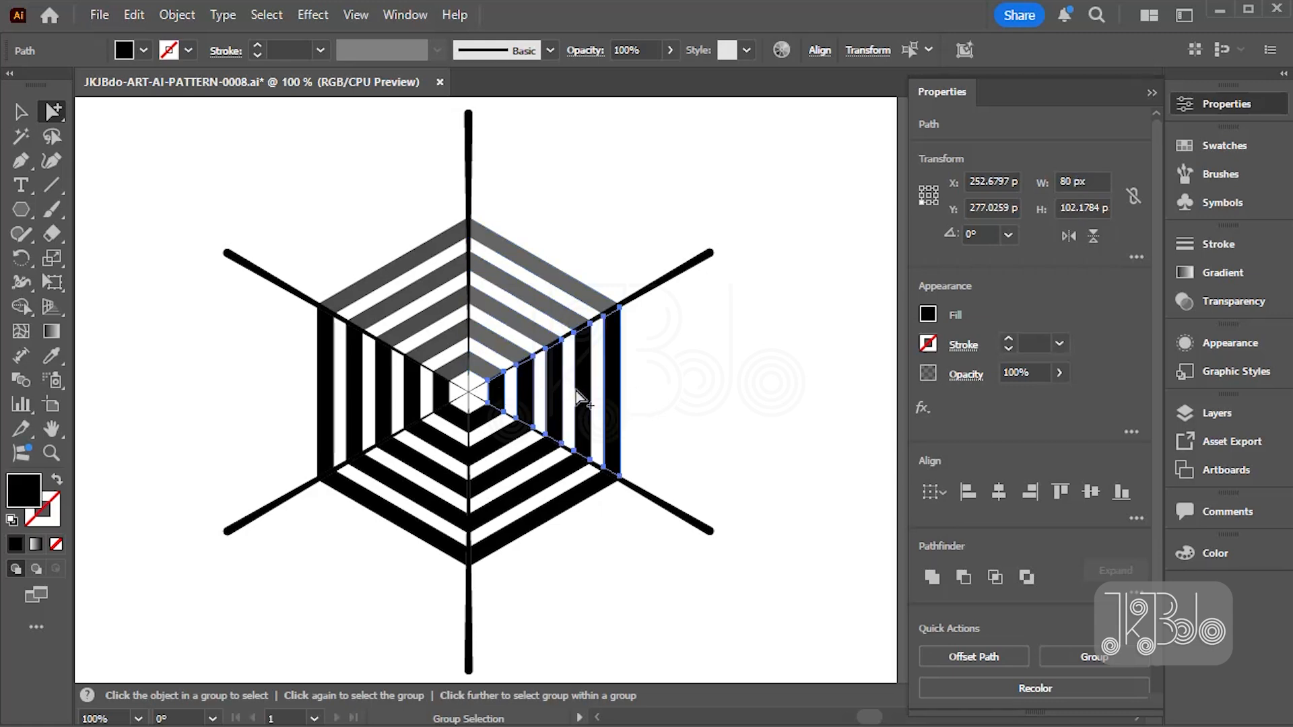
{"action": "left_click", "coordinate": [928, 315]}
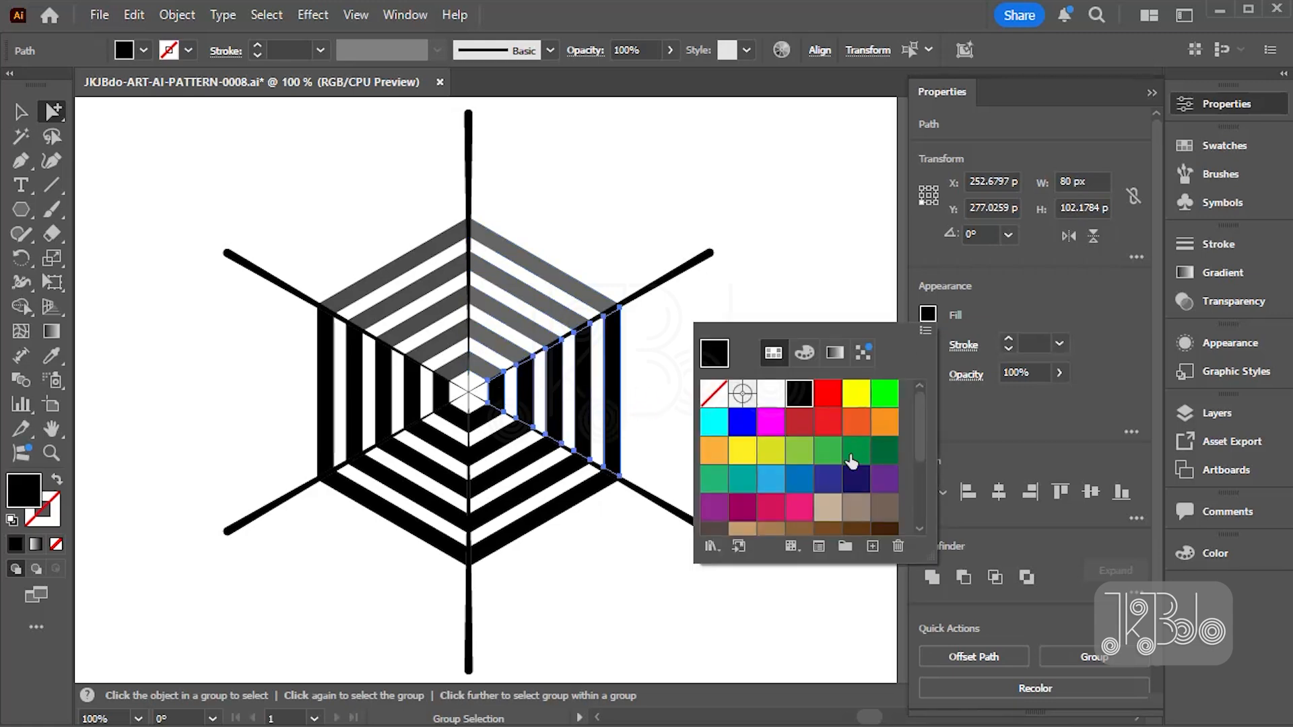
{"action": "scroll", "coordinate": [849, 459], "scroll_direction": "down", "scroll_amount": 3}
{"action": "left_click", "coordinate": [884, 473]}
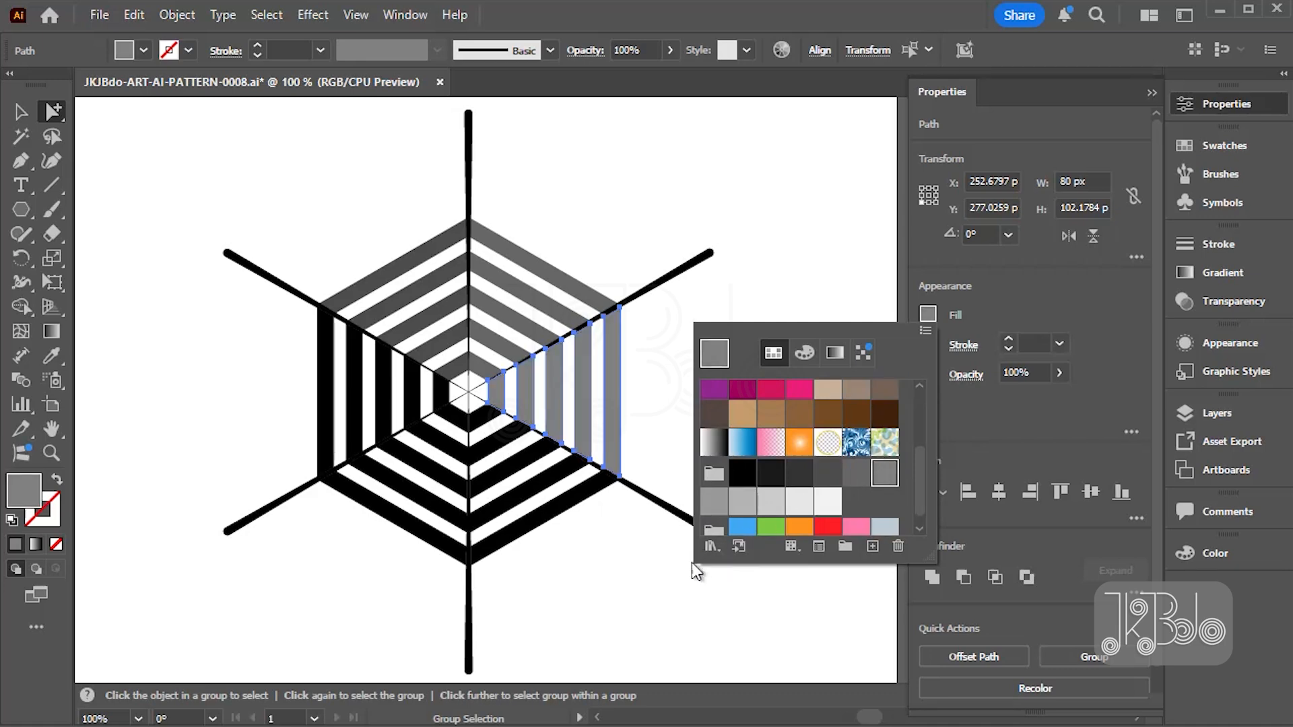
{"action": "left_click", "coordinate": [526, 560]}
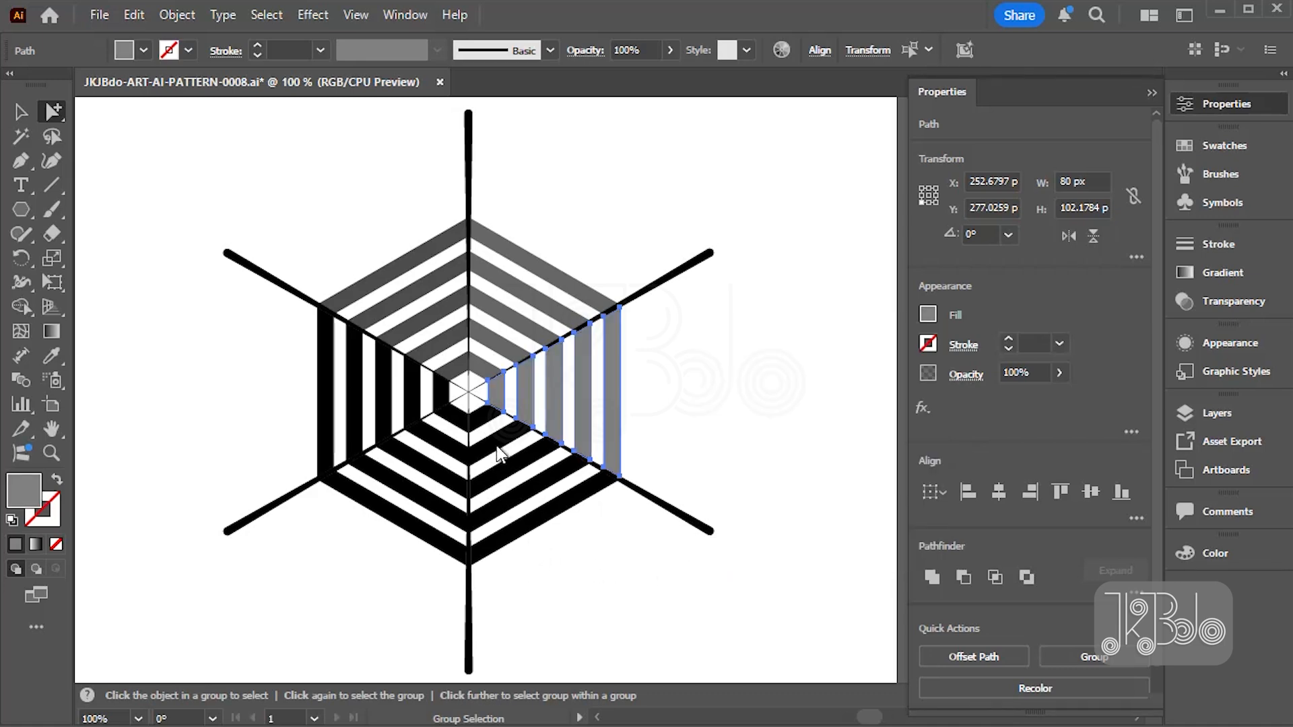
- Select the black stripes in the lower-right sector and fill them with the gray swatch R=153 G=153 B=153
{"action": "left_click", "coordinate": [523, 580]}
{"action": "left_click_drag", "start_coordinate": [506, 463], "coordinate": [476, 426]}
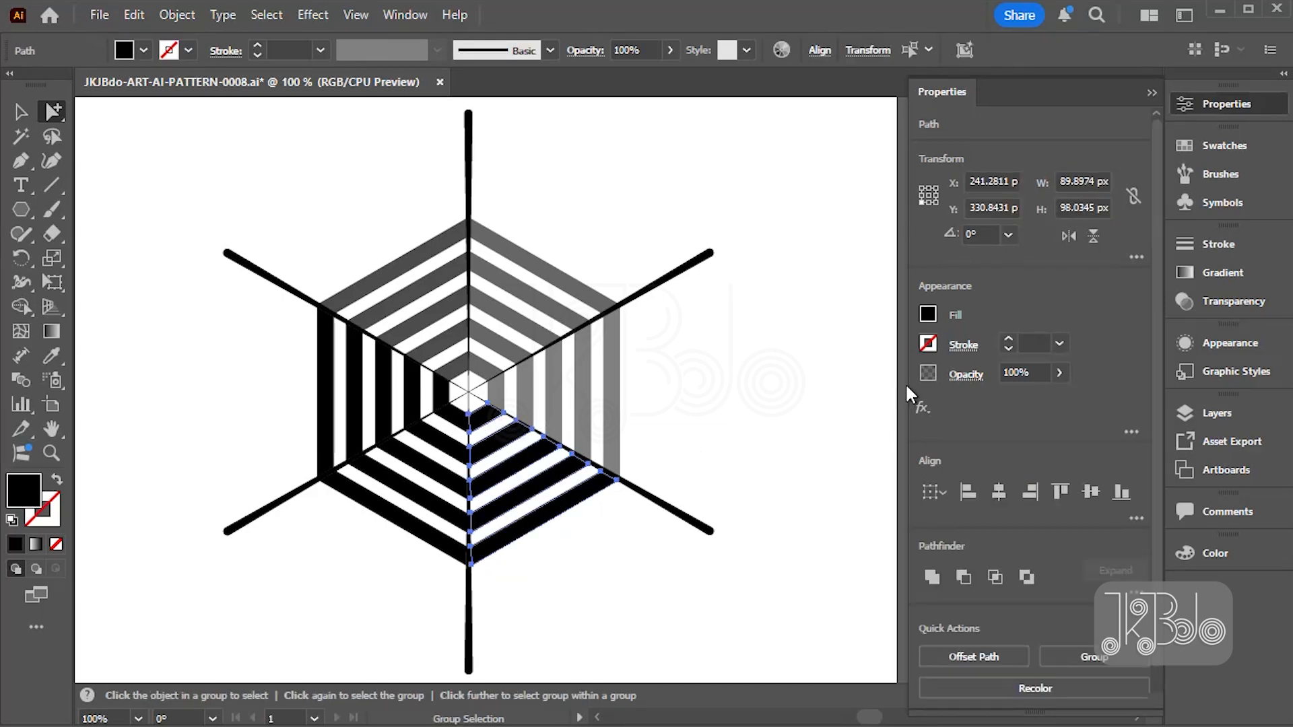
{"action": "left_click", "coordinate": [926, 320]}
{"action": "scroll", "coordinate": [852, 467], "scroll_direction": "down", "scroll_amount": 3}
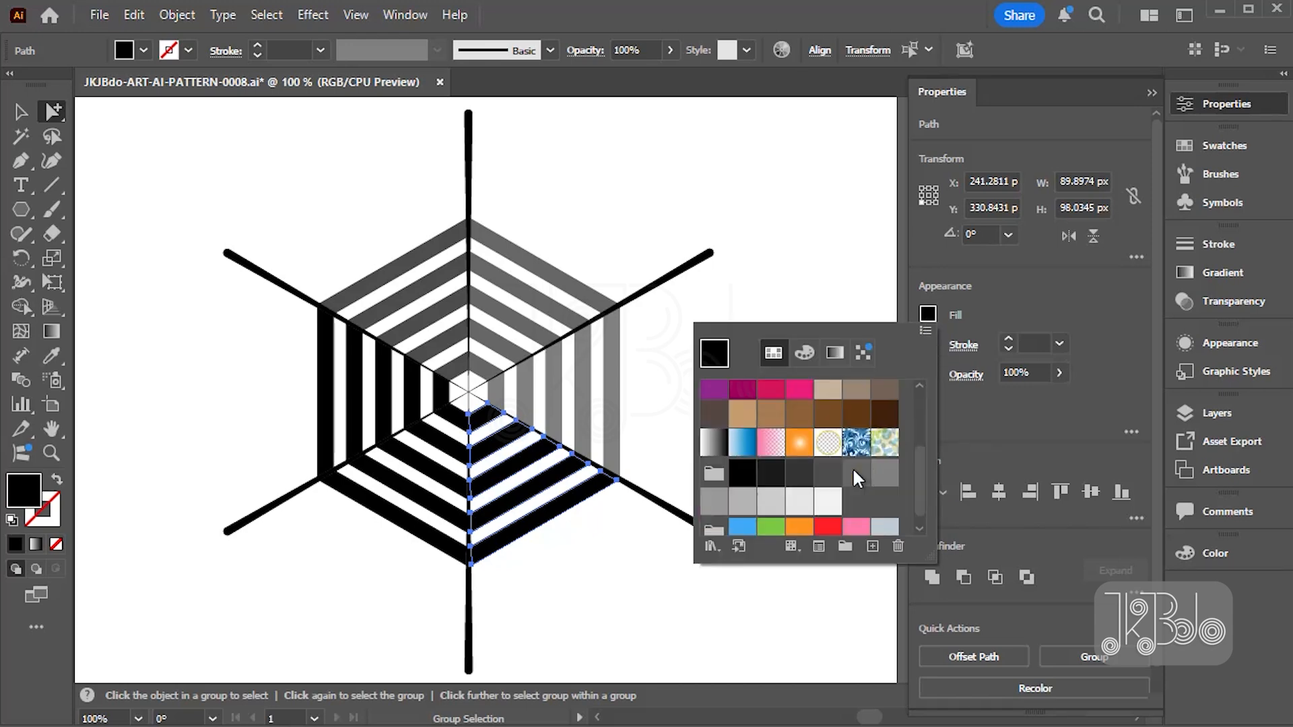
{"action": "left_click", "coordinate": [713, 501]}
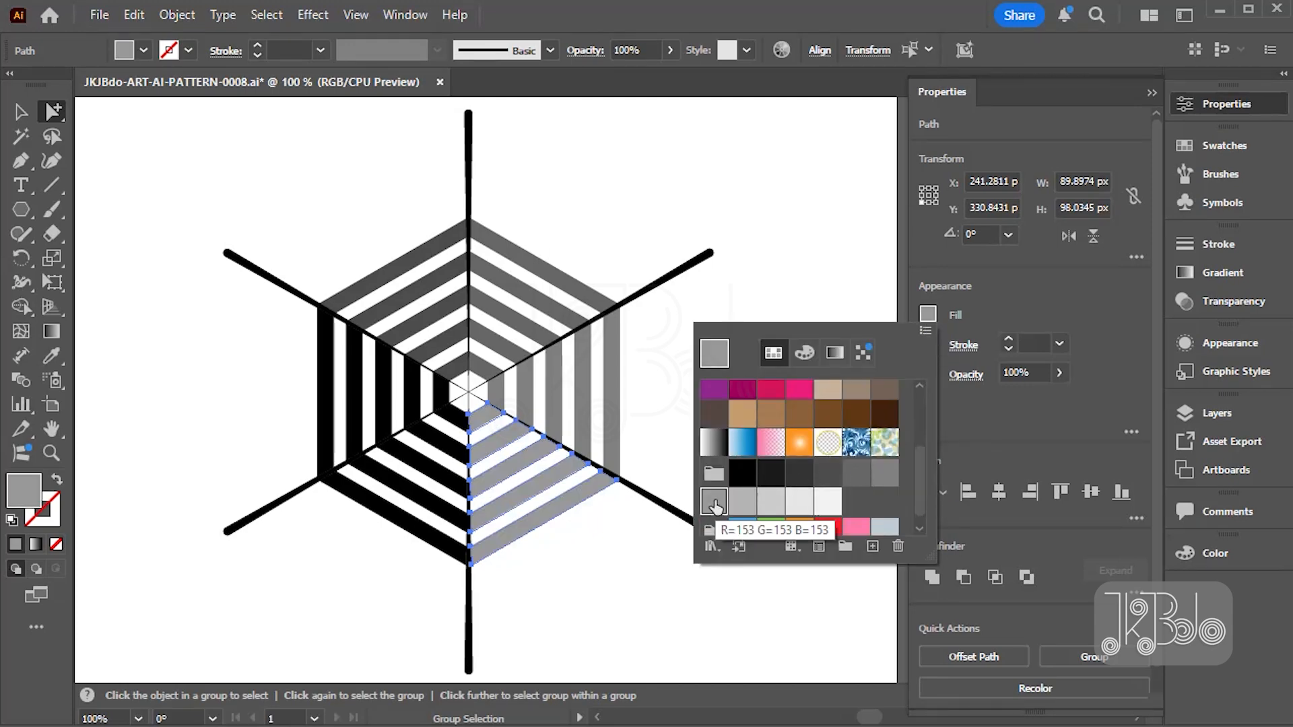
{"action": "left_click", "coordinate": [590, 614]}
- Select the black stripes in the lower-left sector and fill them with the light gray swatch following R=153 G=153 B=153
{"action": "left_click_drag", "start_coordinate": [381, 566], "coordinate": [447, 455]}
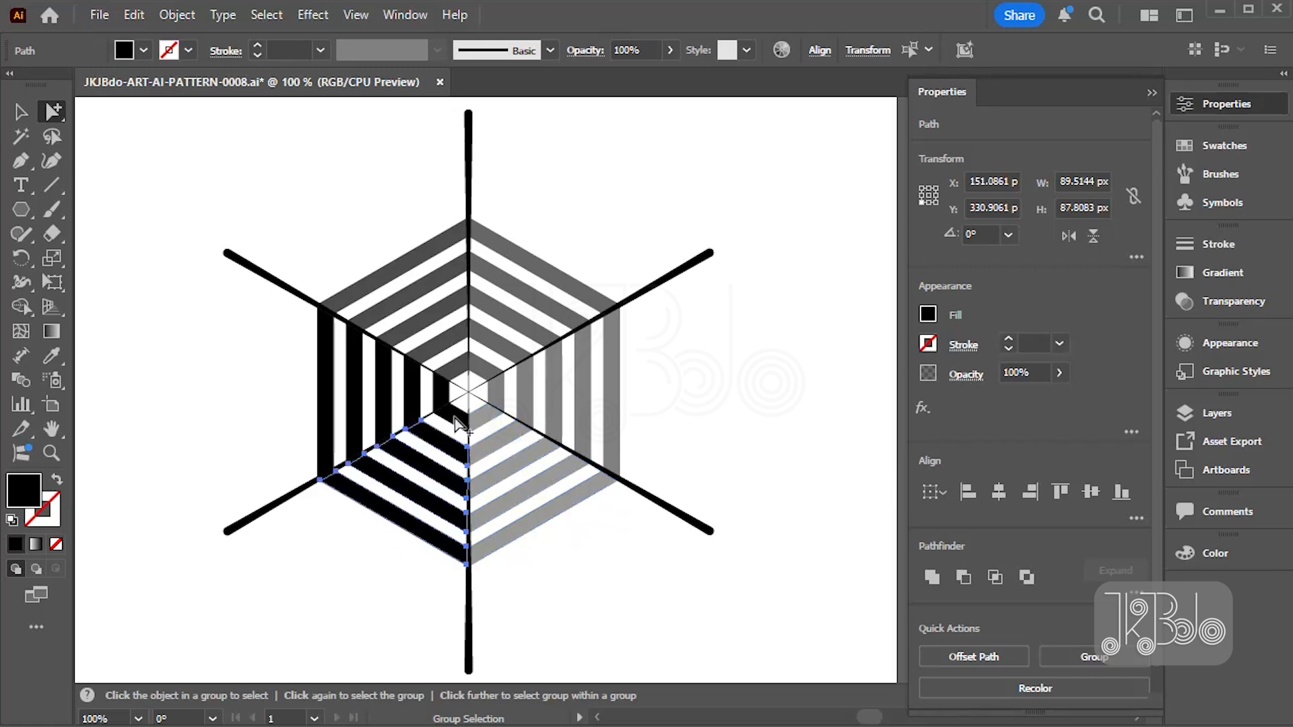
{"action": "left_click", "coordinate": [927, 315]}
{"action": "scroll", "coordinate": [798, 457], "scroll_direction": "down", "scroll_amount": 2}
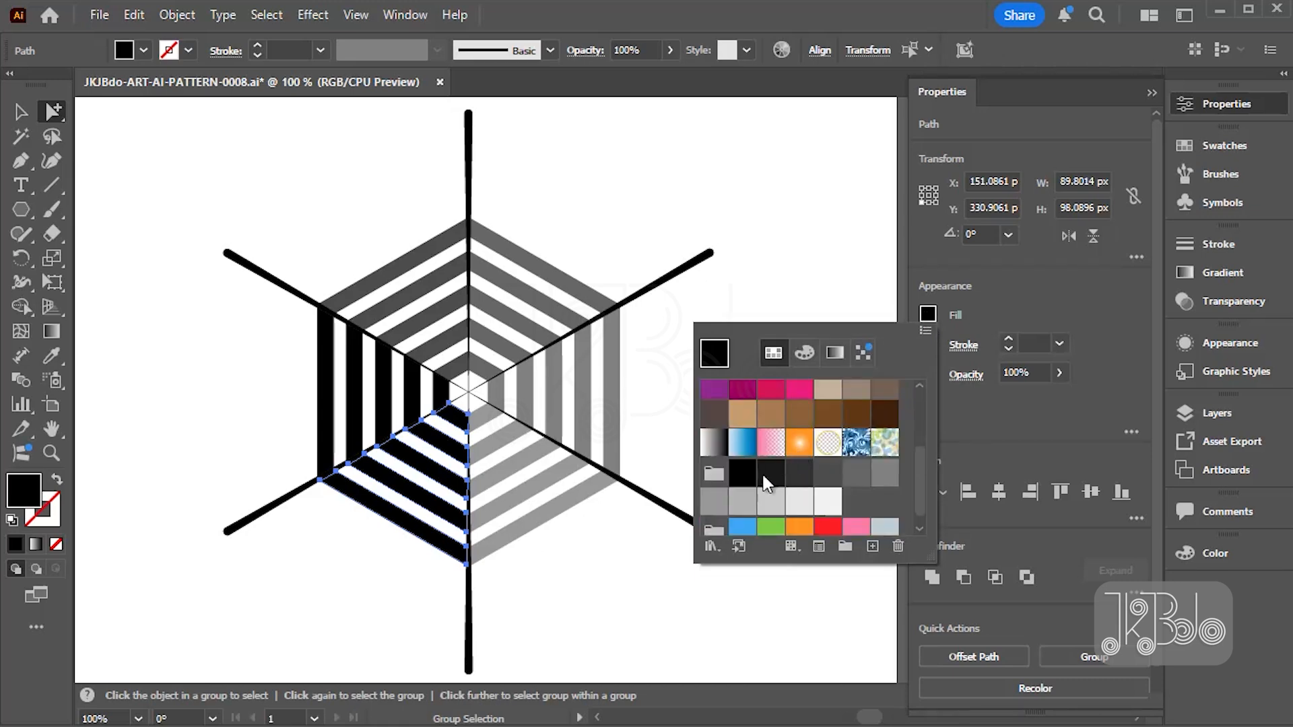
{"action": "left_click", "coordinate": [742, 501]}
{"action": "left_click", "coordinate": [285, 403]}
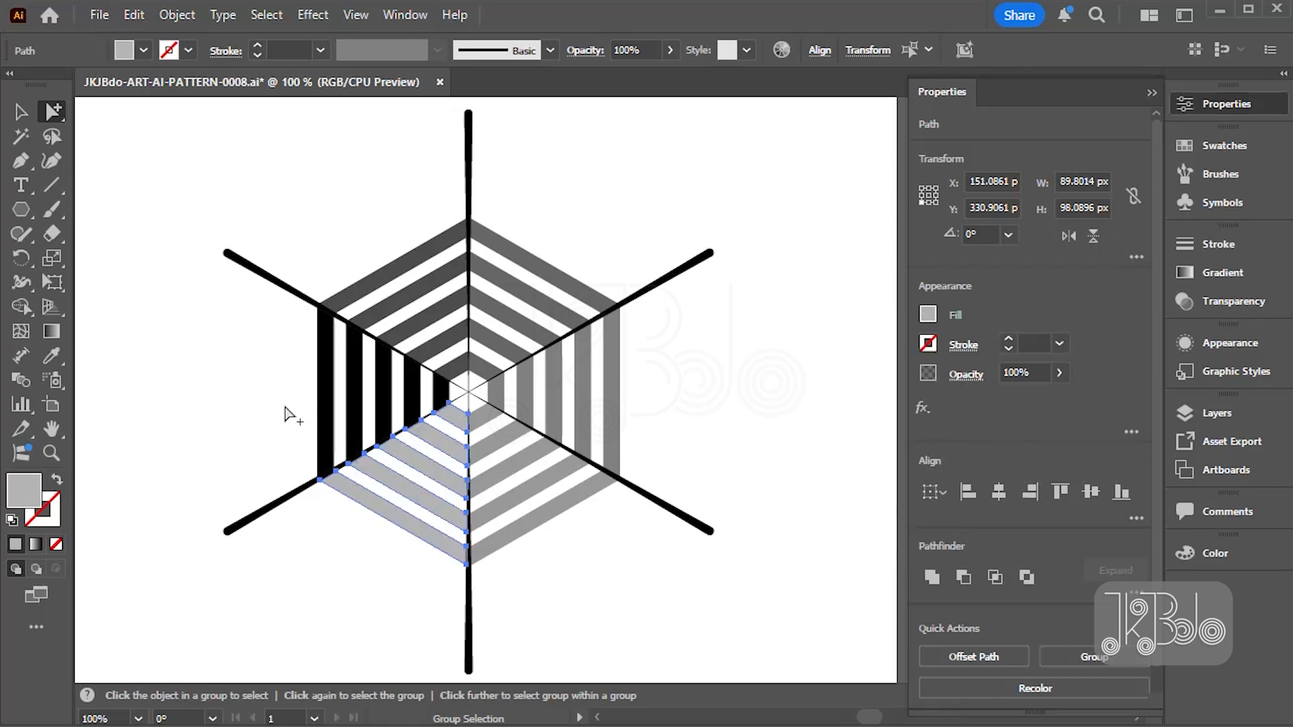
- Select the black stripes in the hexagon's left sector and fill them with the gray-group swatch one shade lighter than the lower-left sector's
{"action": "left_click_drag", "start_coordinate": [287, 431], "coordinate": [444, 398]}
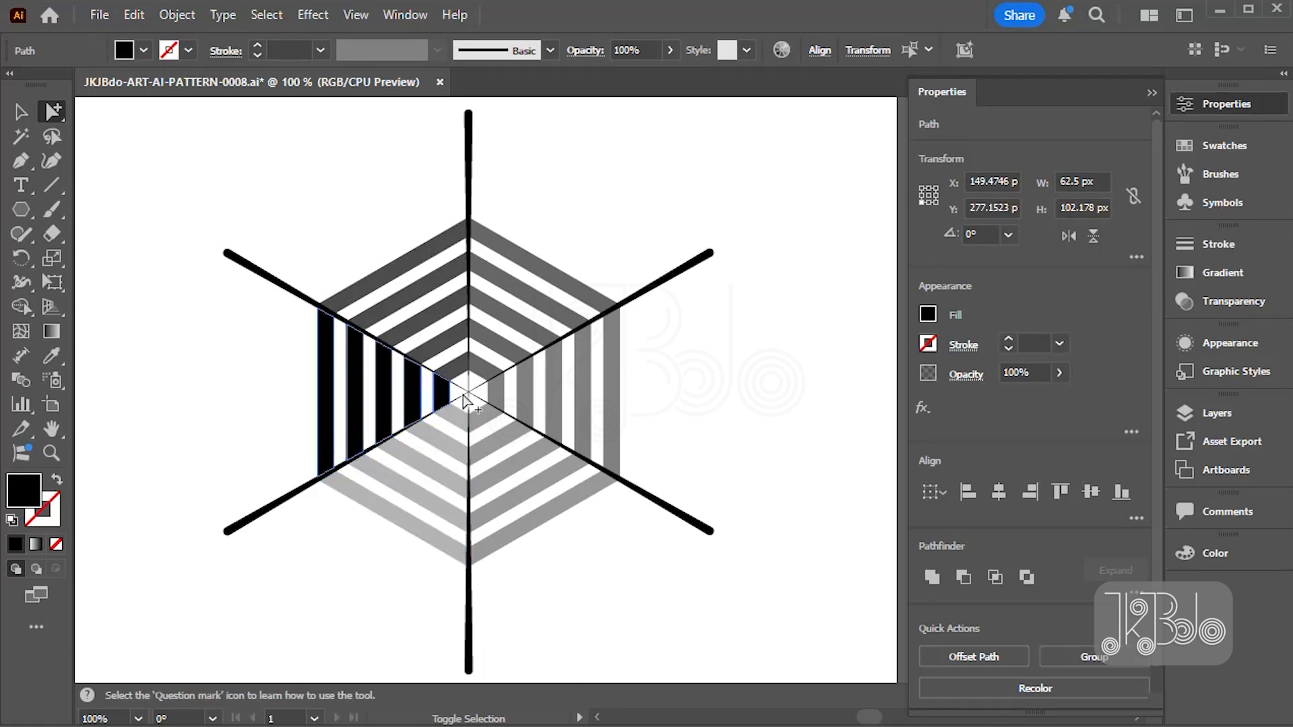
{"action": "left_click", "coordinate": [927, 313]}
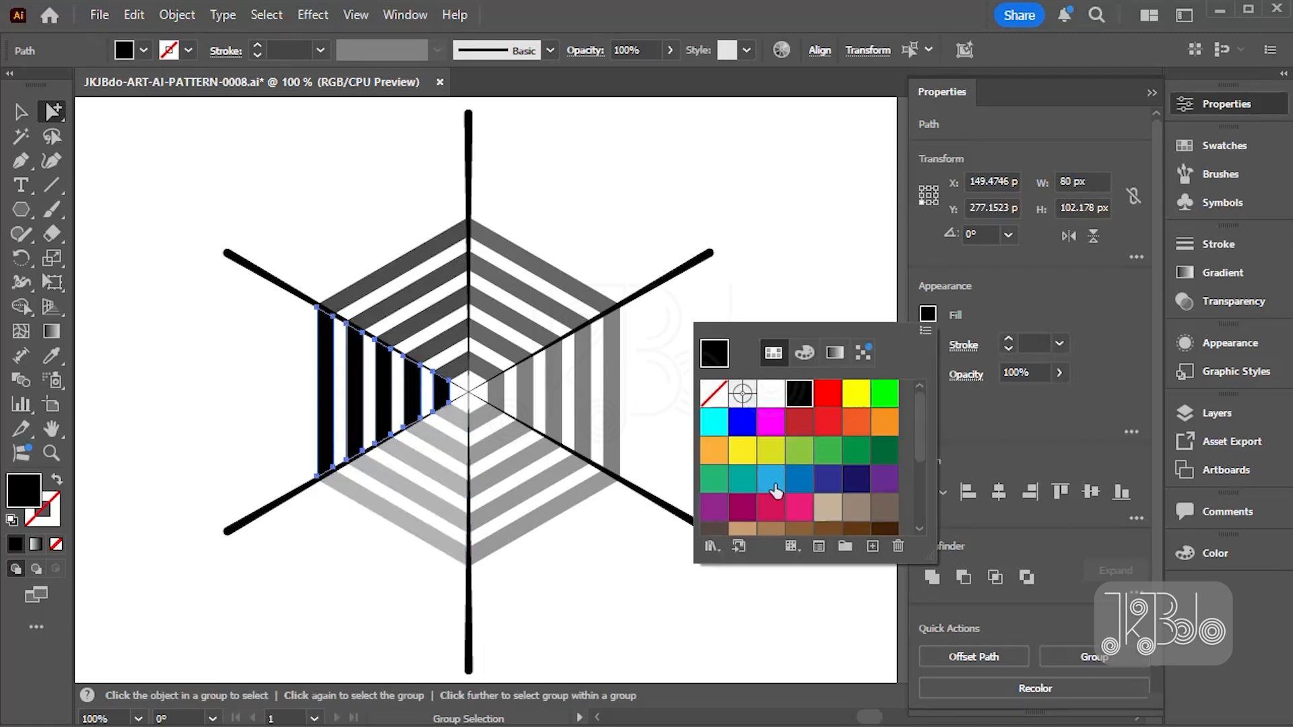
{"action": "scroll", "coordinate": [773, 512], "scroll_direction": "down", "scroll_amount": 2}
{"action": "scroll", "coordinate": [813, 484], "scroll_direction": "down", "scroll_amount": 2}
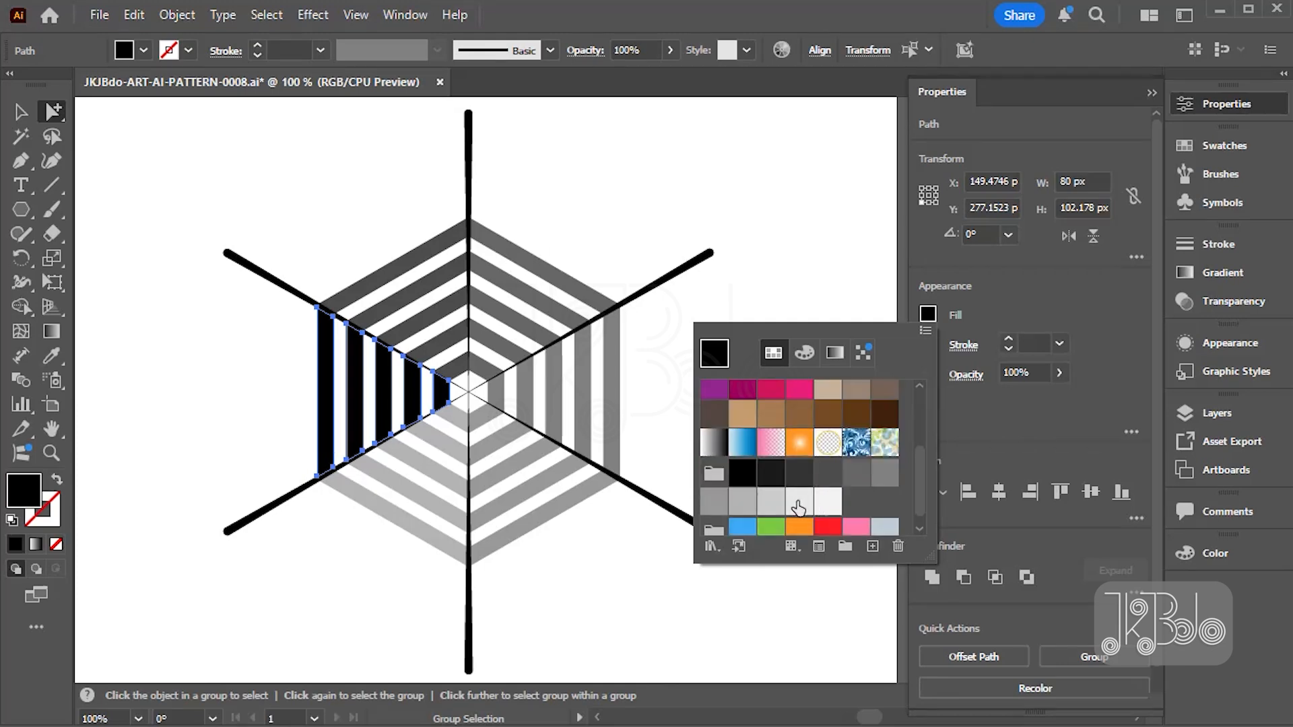
{"action": "left_click", "coordinate": [798, 505]}
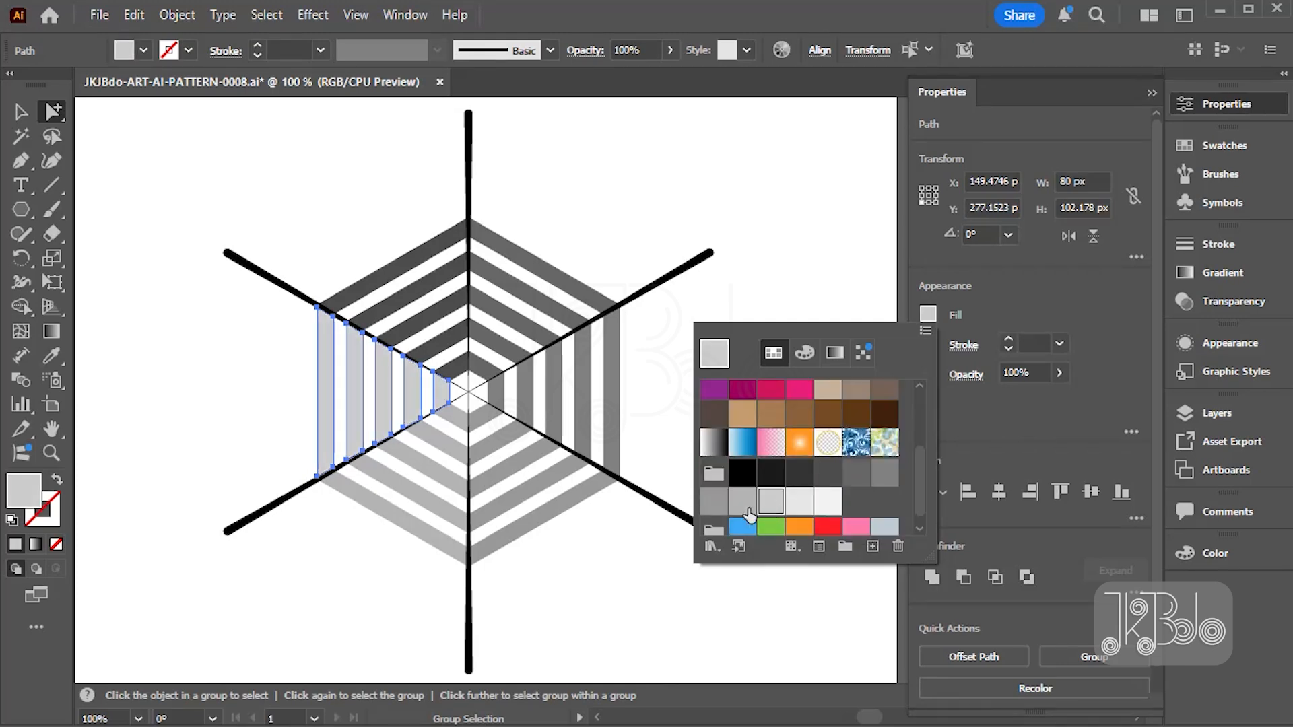
{"action": "left_click", "coordinate": [592, 592]}
- Select the whole hexagon and spoke artwork and make a new pattern from it
{"action": "left_click_drag", "start_coordinate": [229, 160], "coordinate": [688, 591]}
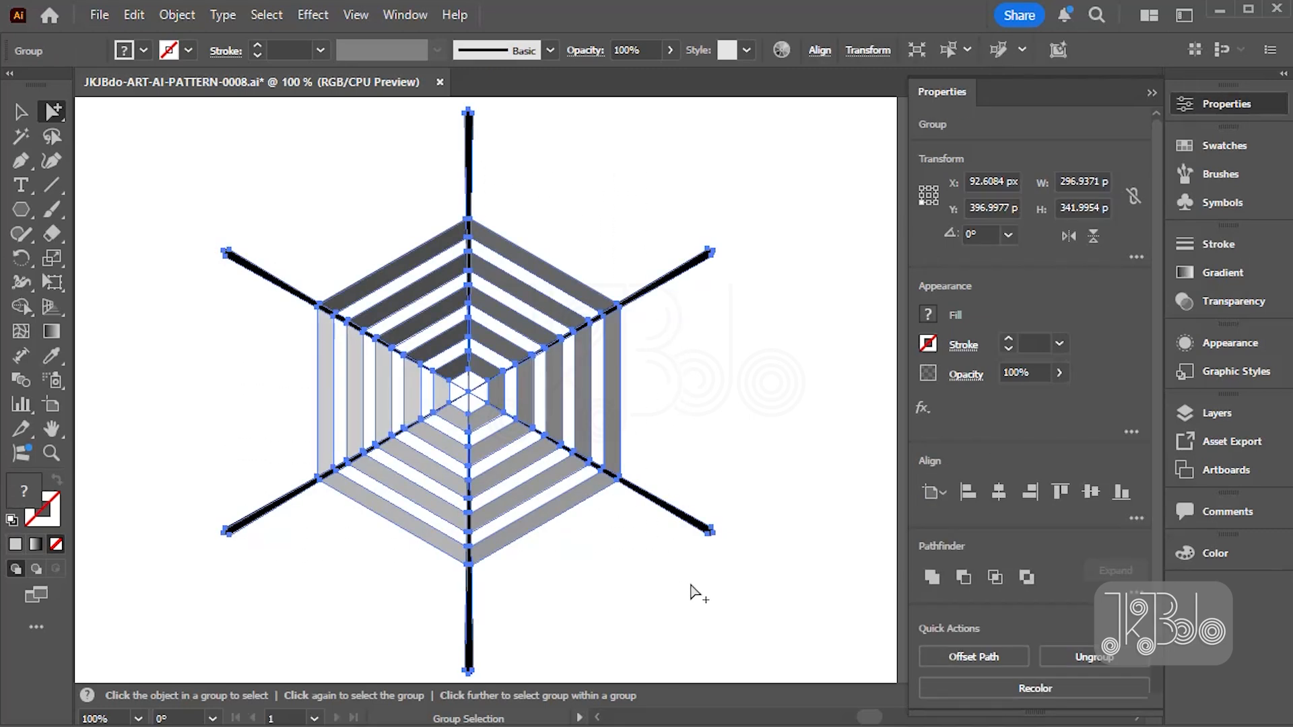
{"action": "key", "text": "ctrl+minus"}
{"action": "left_click", "coordinate": [178, 15]}
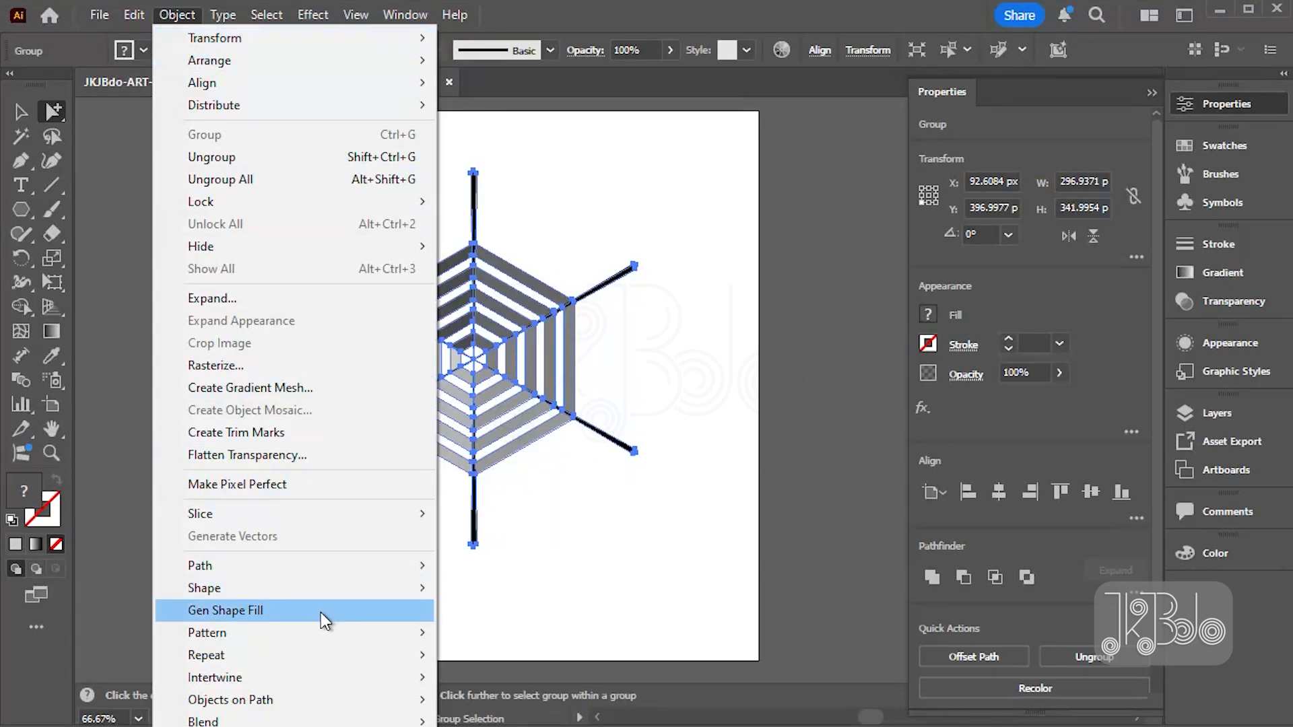
{"action": "mouse_move", "coordinate": [323, 631]}
{"action": "left_click", "coordinate": [468, 632]}
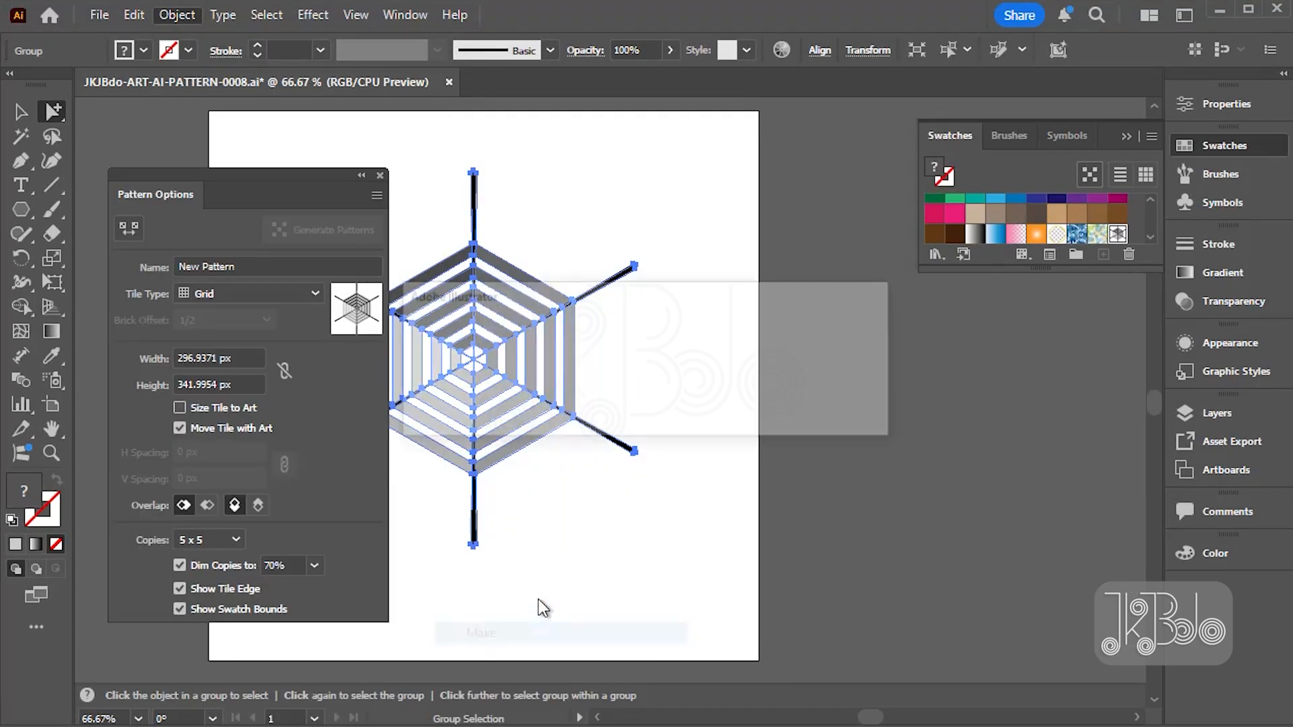
{"action": "left_click", "coordinate": [836, 413]}
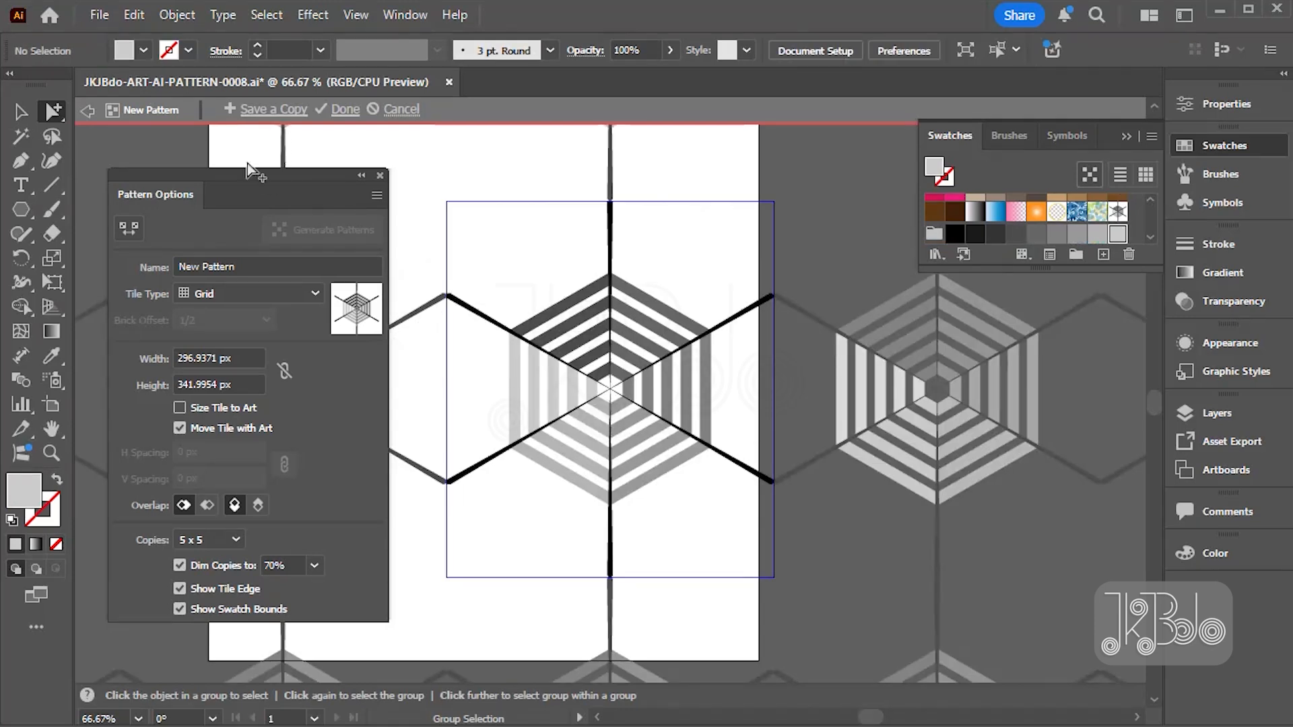
- Set the pattern's tile type to Hex by Row so the spokes join across neighbouring tiles
{"action": "left_click_drag", "start_coordinate": [240, 174], "coordinate": [210, 182]}
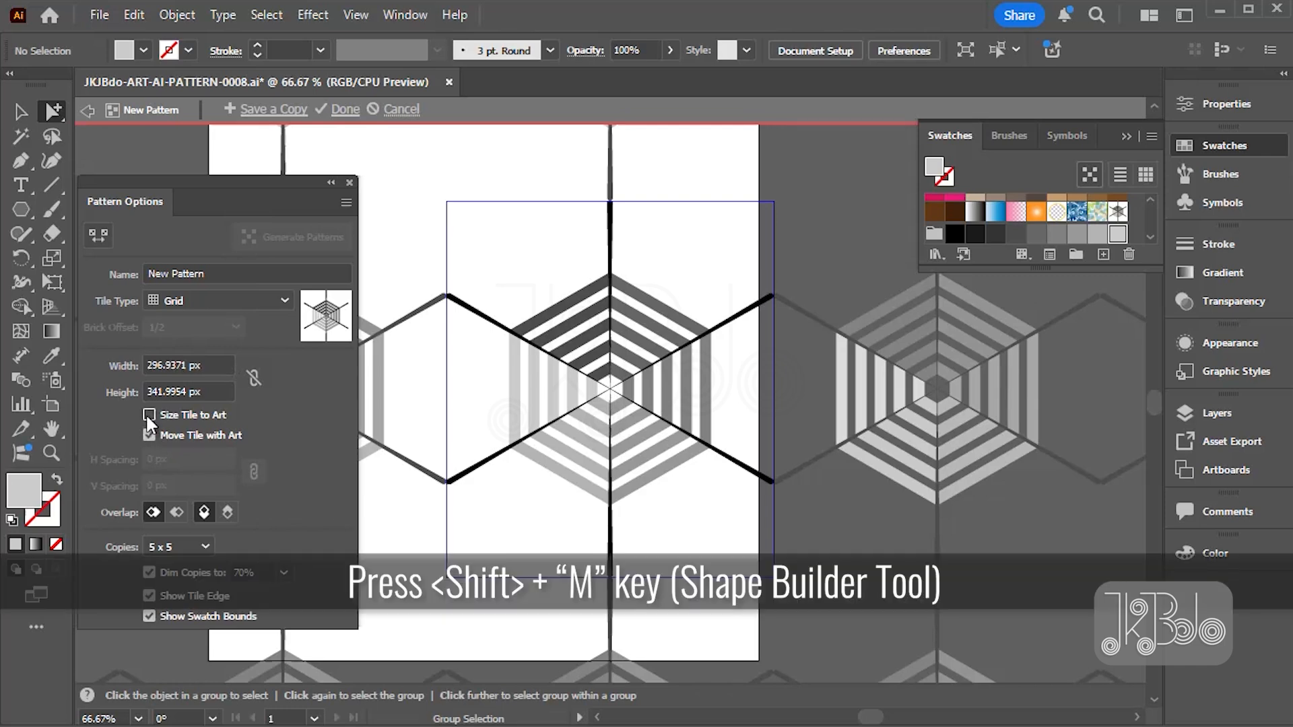
{"action": "left_click", "coordinate": [226, 299]}
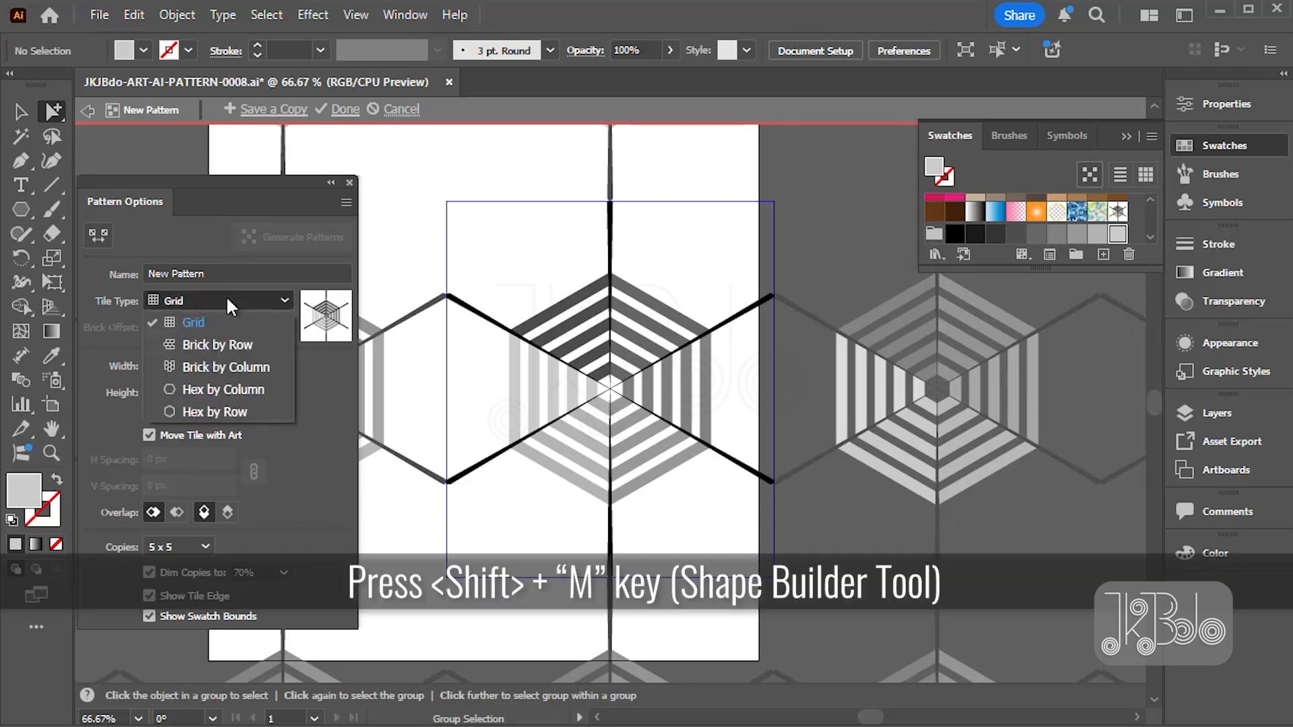
{"action": "left_click", "coordinate": [201, 346]}
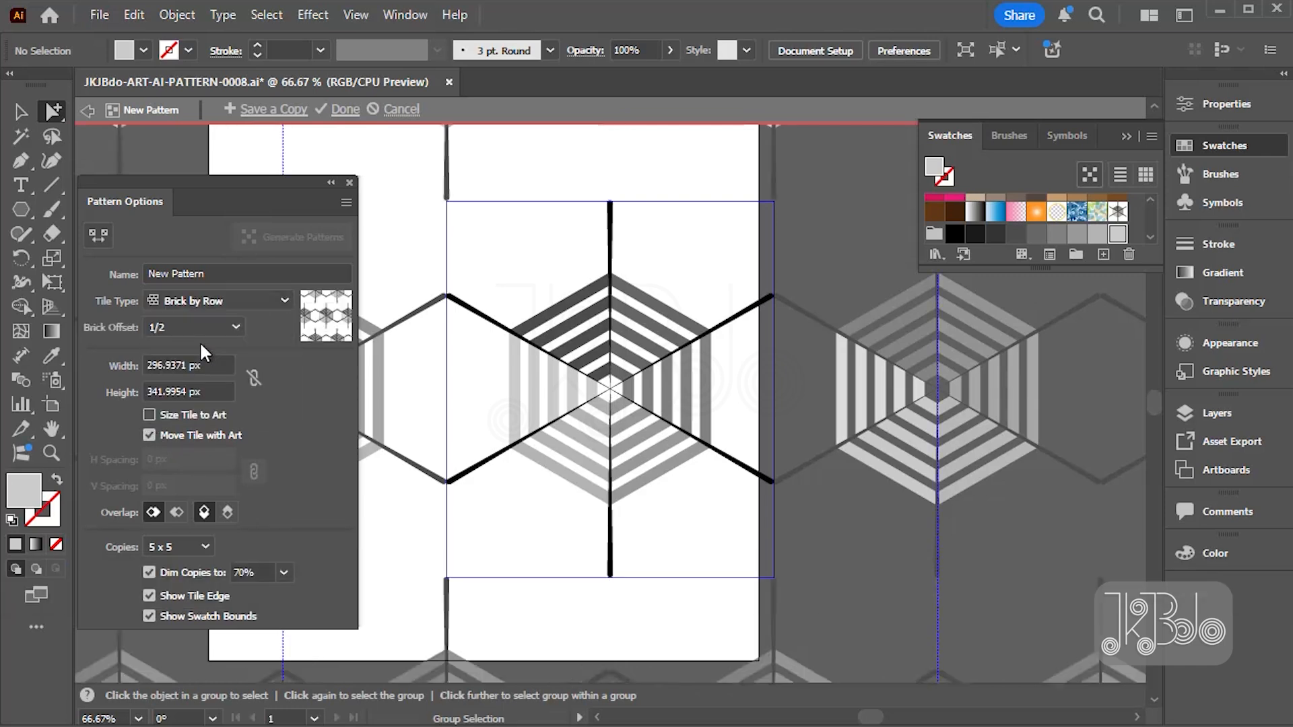
{"action": "left_click", "coordinate": [252, 301]}
{"action": "left_click", "coordinate": [206, 412]}
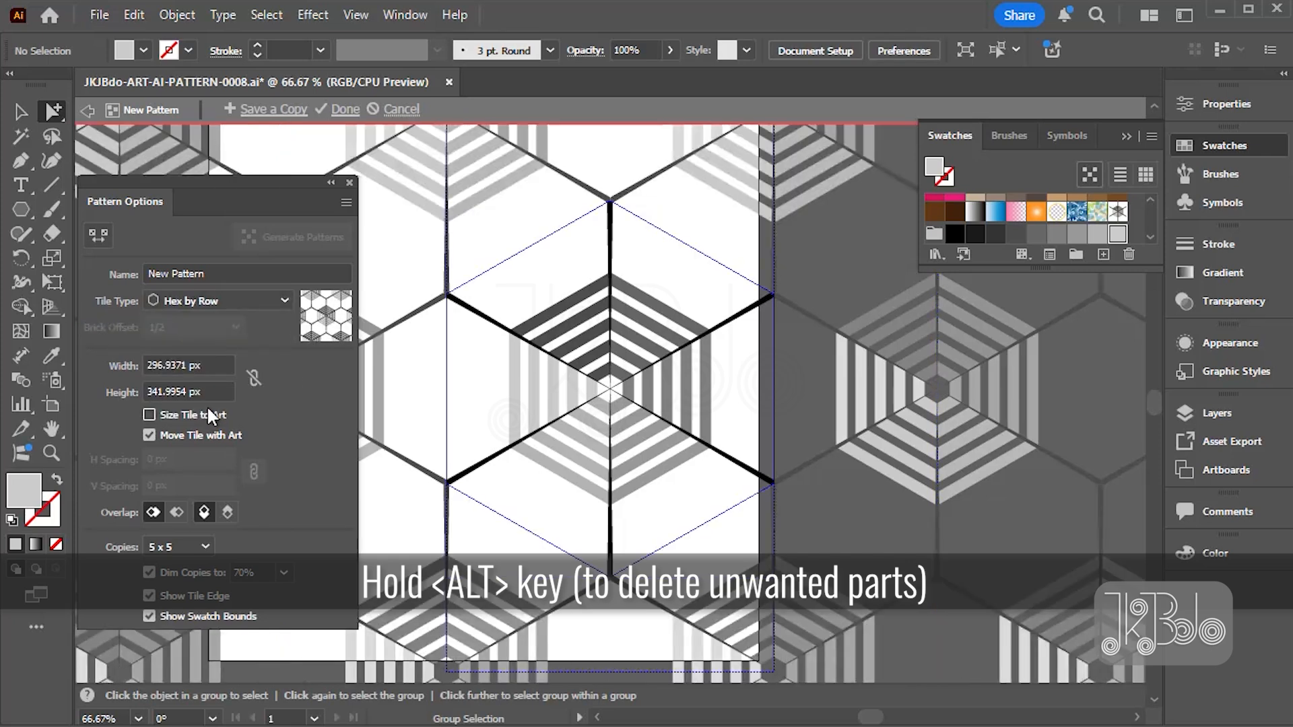
{"action": "left_click_drag", "start_coordinate": [243, 197], "coordinate": [280, 182]}
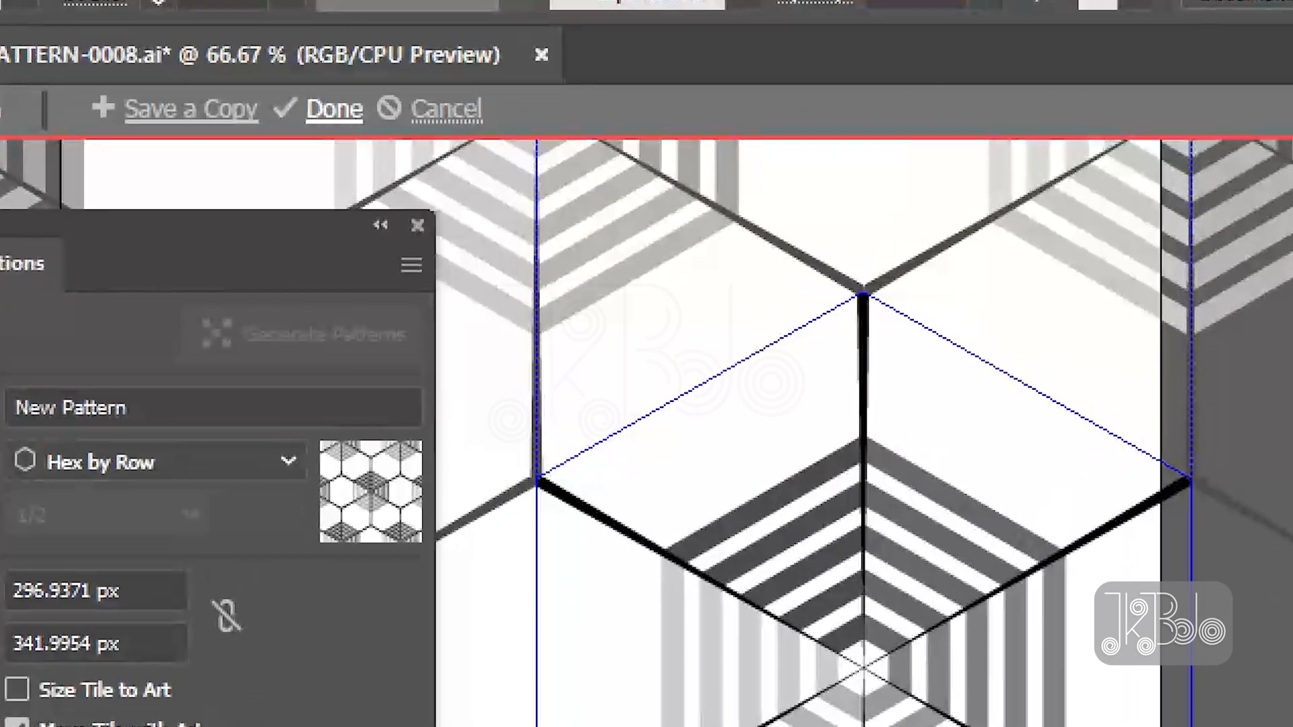
- Finish editing the pattern and delete the original artwork from the artboard
{"action": "left_click", "coordinate": [354, 111]}
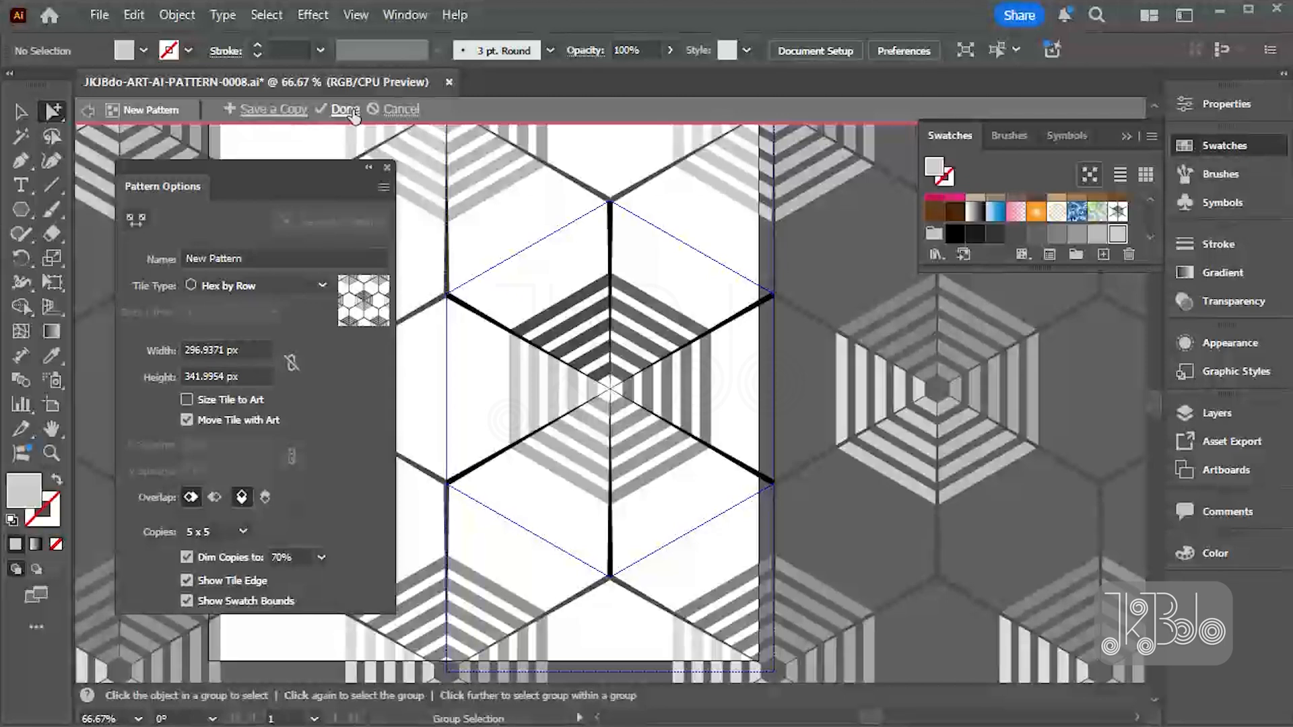
{"action": "key", "text": "Delete"}
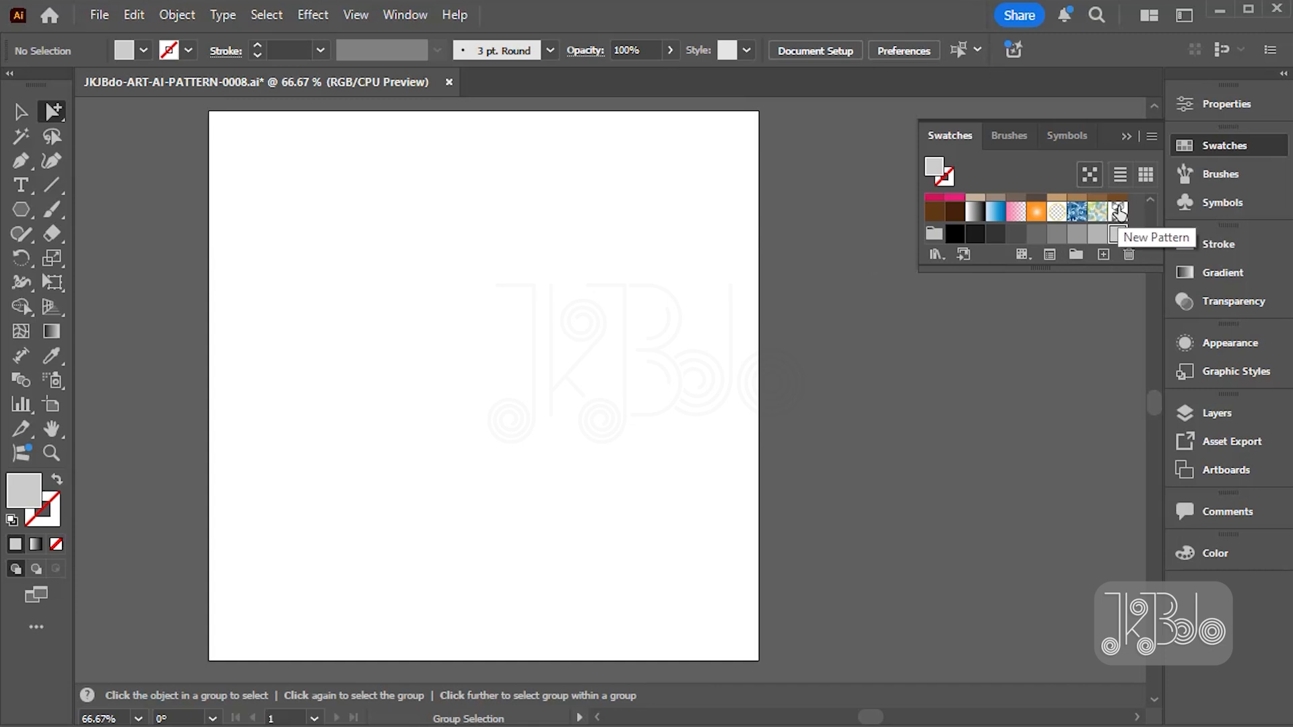
- Show the swatches as large thumbnails and enlarge the Swatches panel so the new pattern swatch can be seen clearly
{"action": "left_click", "coordinate": [1148, 136]}
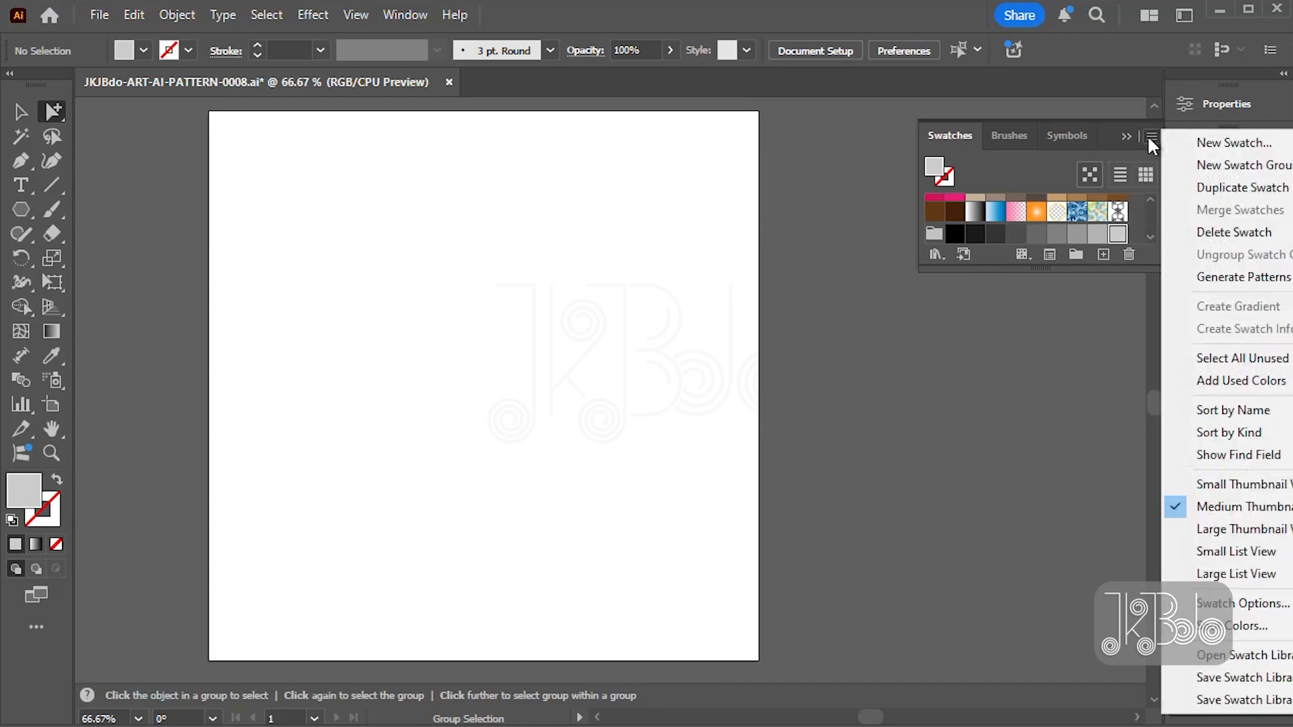
{"action": "left_click", "coordinate": [1213, 532]}
{"action": "left_click_drag", "start_coordinate": [1107, 271], "coordinate": [1116, 465]}
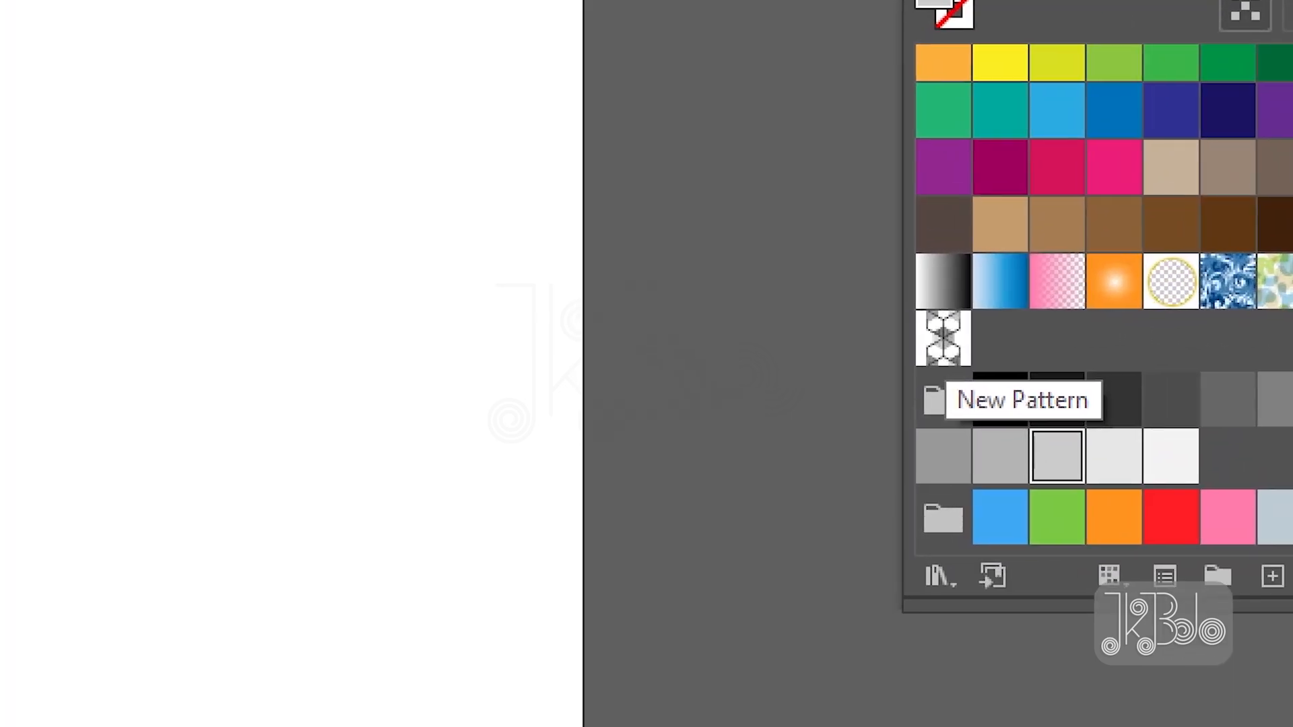
{"action": "mouse_move", "coordinate": [999, 338]}
{"action": "left_mouse_down"}
{"action": "mouse_move", "coordinate": [1002, 373]}
{"action": "mouse_move", "coordinate": [980, 392]}
{"action": "mouse_move", "coordinate": [862, 398]}
{"action": "mouse_move", "coordinate": [866, 298]}
{"action": "mouse_move", "coordinate": [950, 271]}
{"action": "mouse_move", "coordinate": [1018, 331]}
{"action": "mouse_move", "coordinate": [985, 373]}
{"action": "left_mouse_up"}
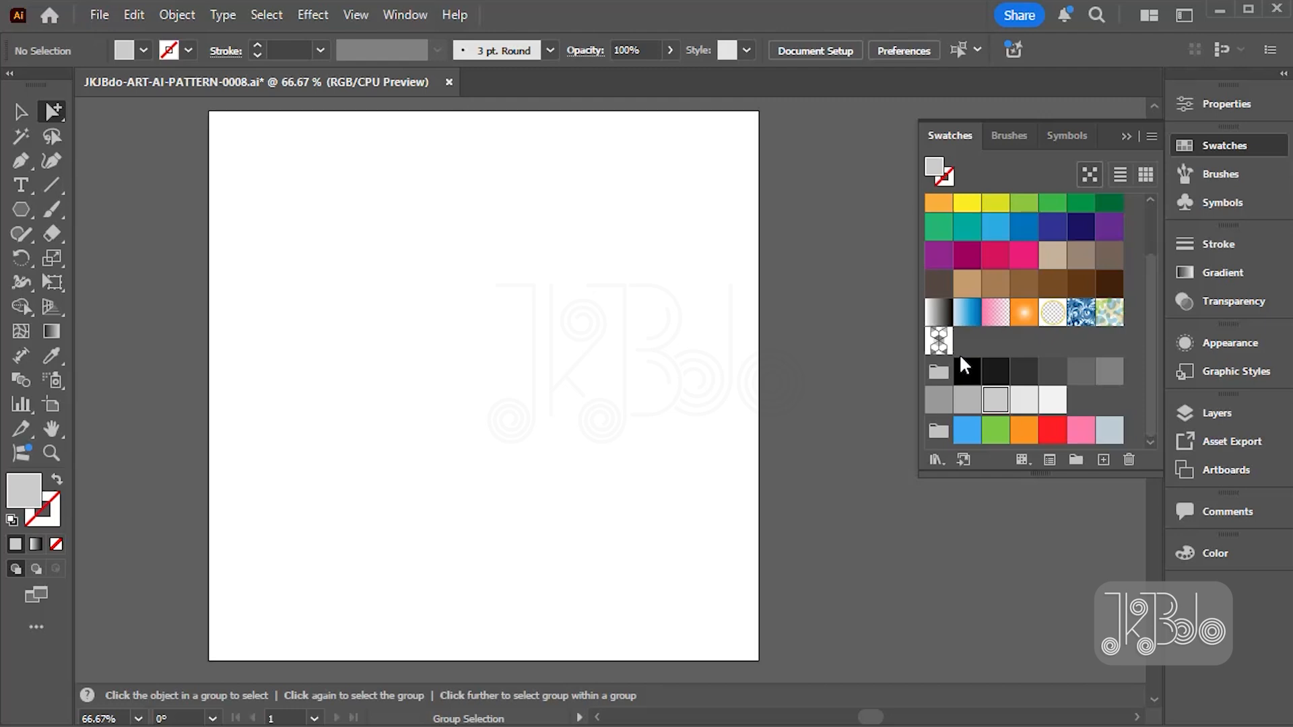
- Draw a rectangle covering the whole artboard and fill it with the New Pattern swatch
{"action": "left_click", "coordinate": [21, 210]}
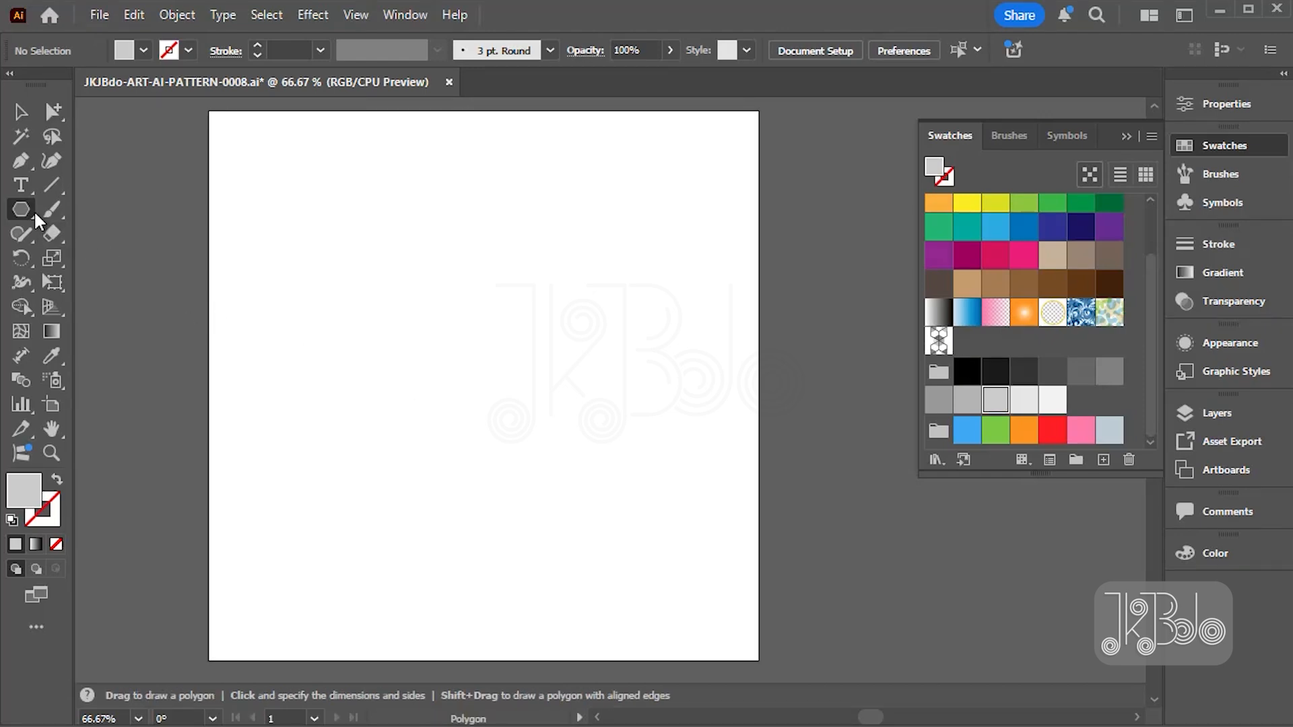
{"action": "left_click", "coordinate": [30, 207]}
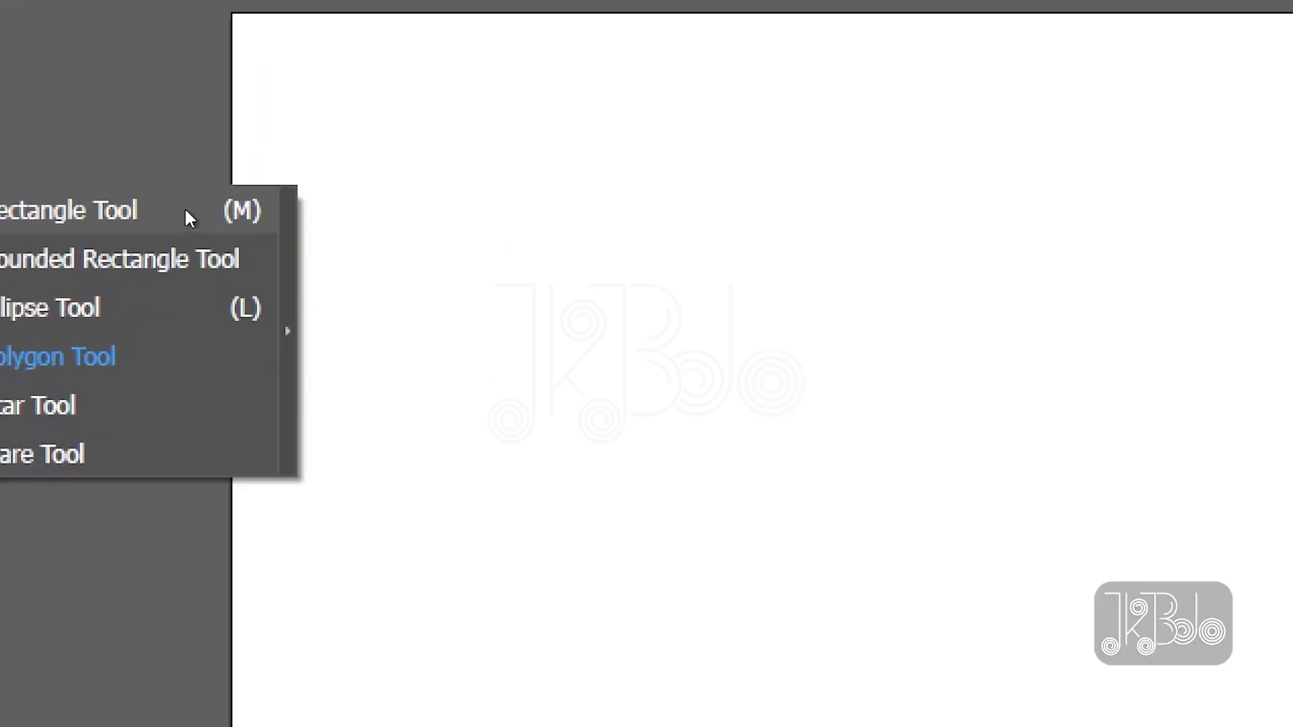
{"action": "left_click", "coordinate": [185, 212]}
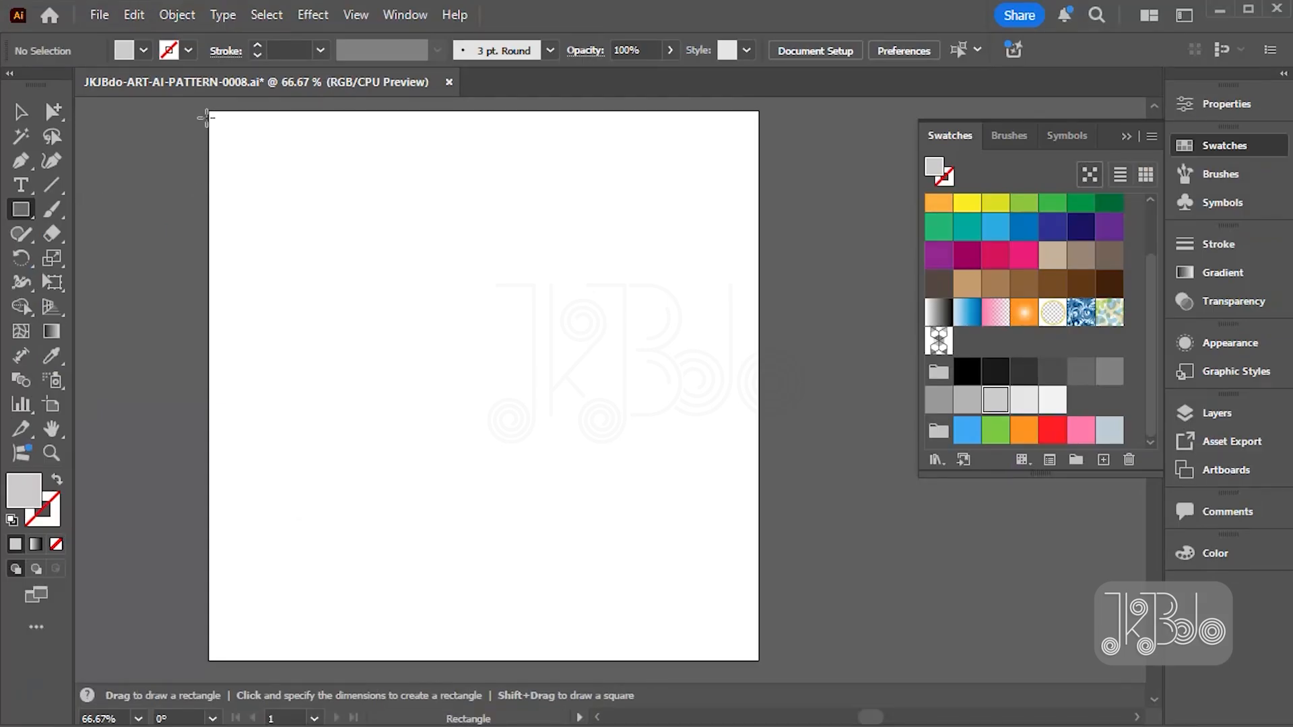
{"action": "left_click_drag", "start_coordinate": [209, 111], "coordinate": [759, 660]}
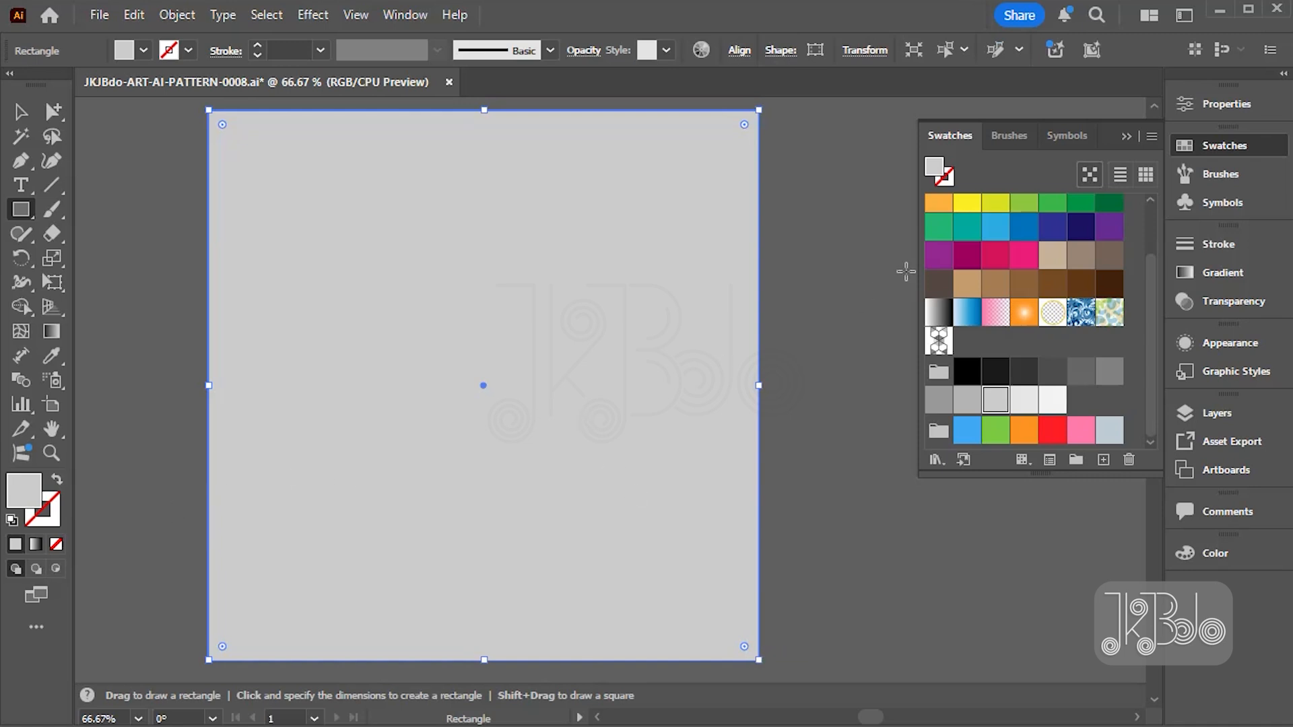
{"action": "left_click", "coordinate": [939, 340]}
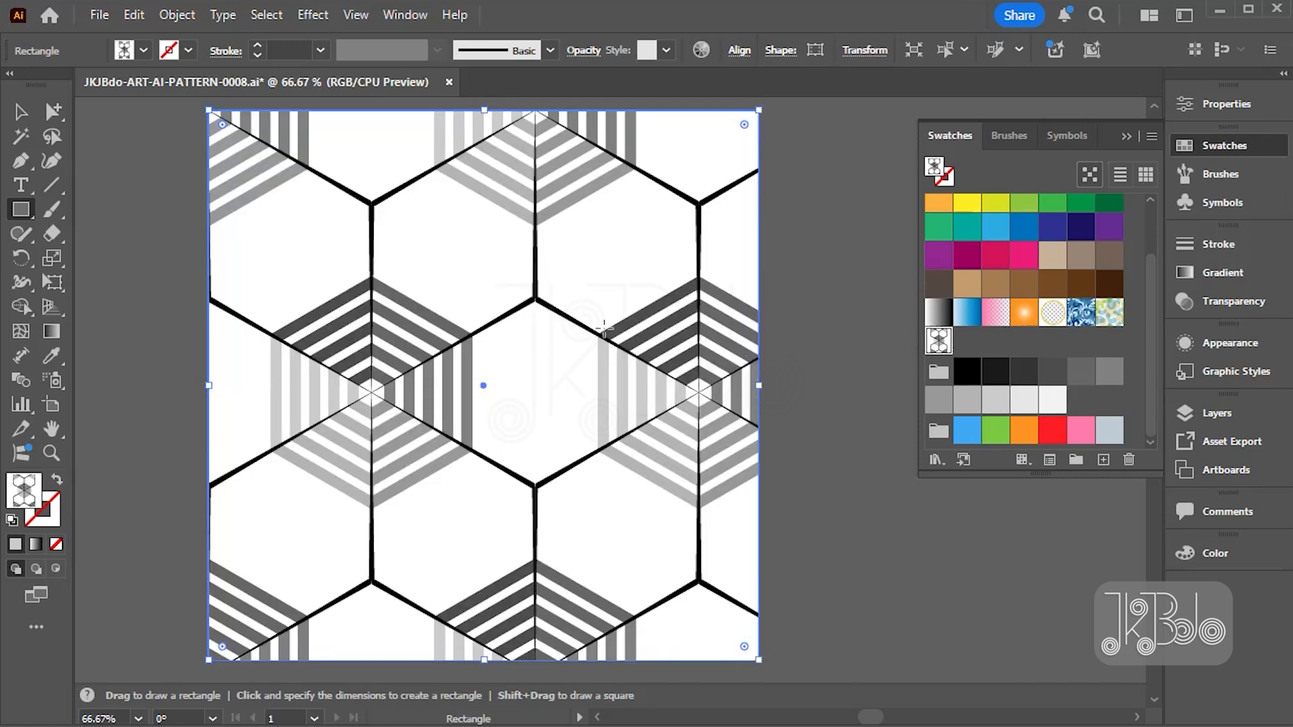
- Scale only the pattern inside the rectangle uniformly to 50%, with Transform Objects off and Transform Patterns on
{"action": "key", "text": "s"}
{"action": "double_click", "coordinate": [53, 258]}
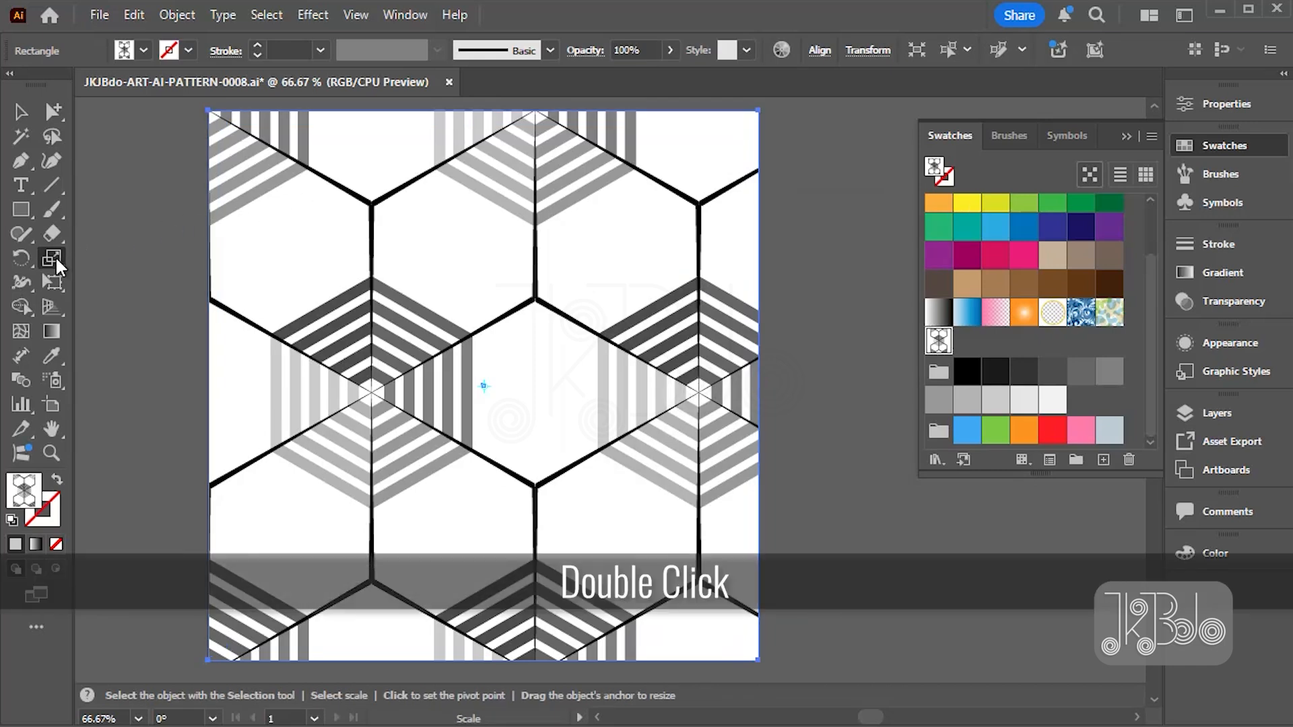
{"action": "left_click_drag", "start_coordinate": [839, 208], "coordinate": [815, 201]}
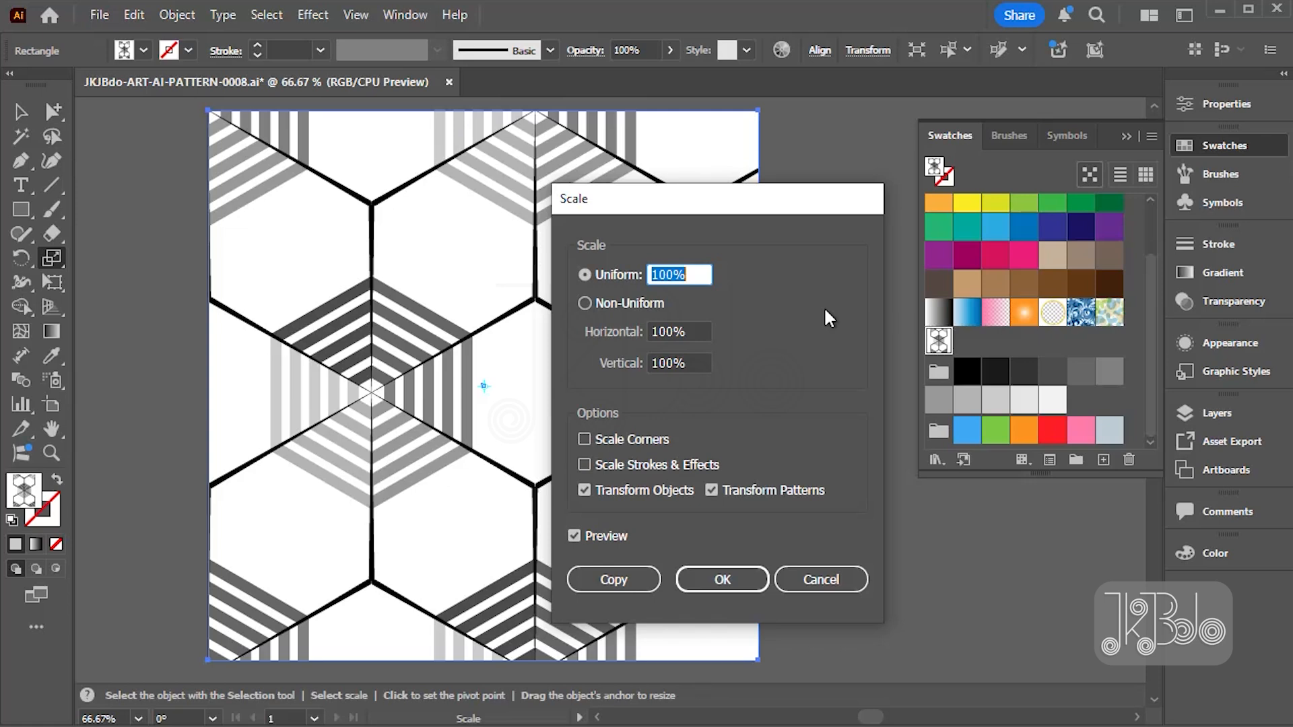
{"action": "left_click", "coordinate": [610, 490]}
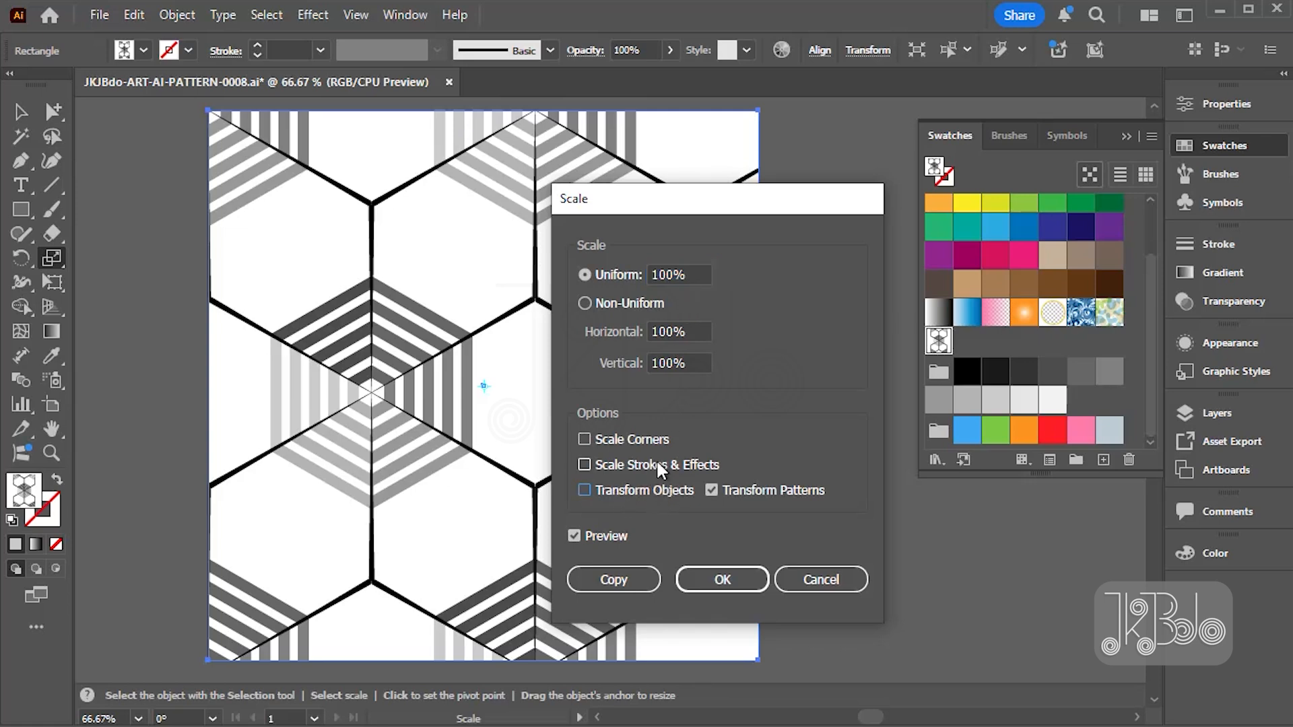
{"action": "left_click_drag", "start_coordinate": [703, 275], "coordinate": [651, 276]}
{"action": "type", "text": "50"}
{"action": "left_click", "coordinate": [620, 538]}
{"action": "left_click", "coordinate": [619, 539]}
{"action": "left_click_drag", "start_coordinate": [680, 207], "coordinate": [923, 140]}
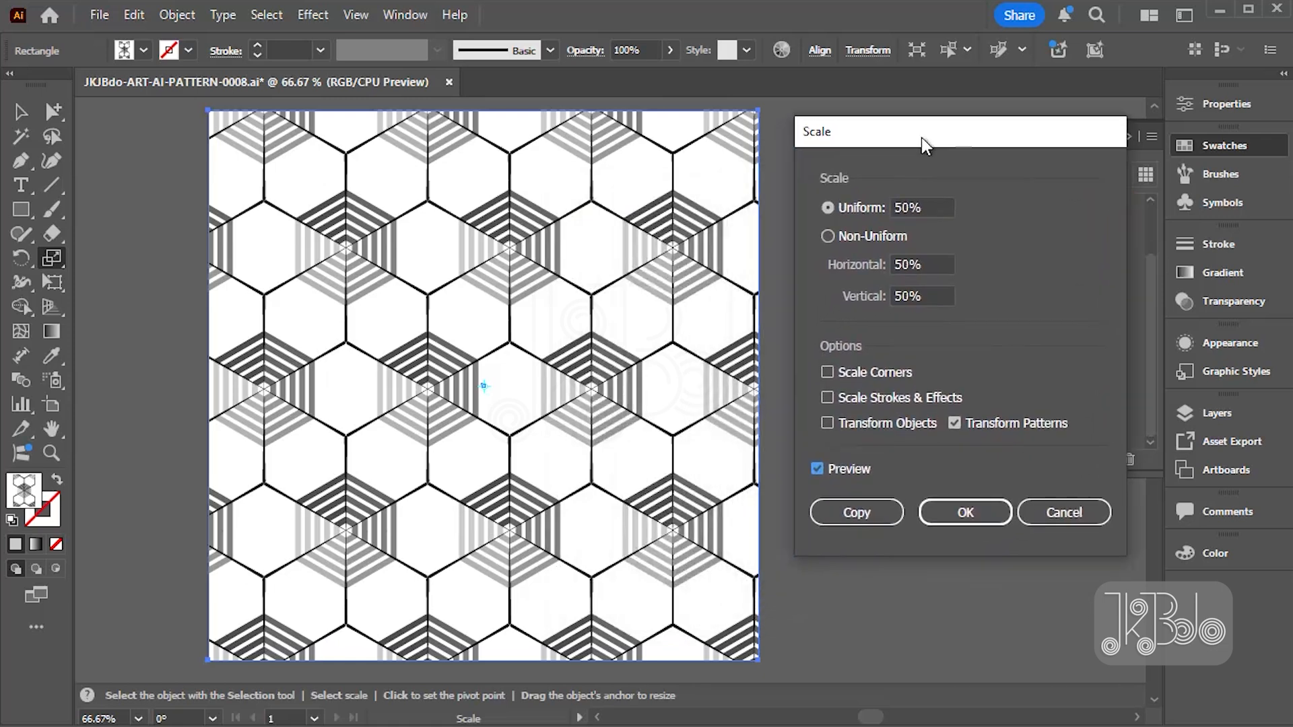
{"action": "left_click", "coordinate": [967, 514]}
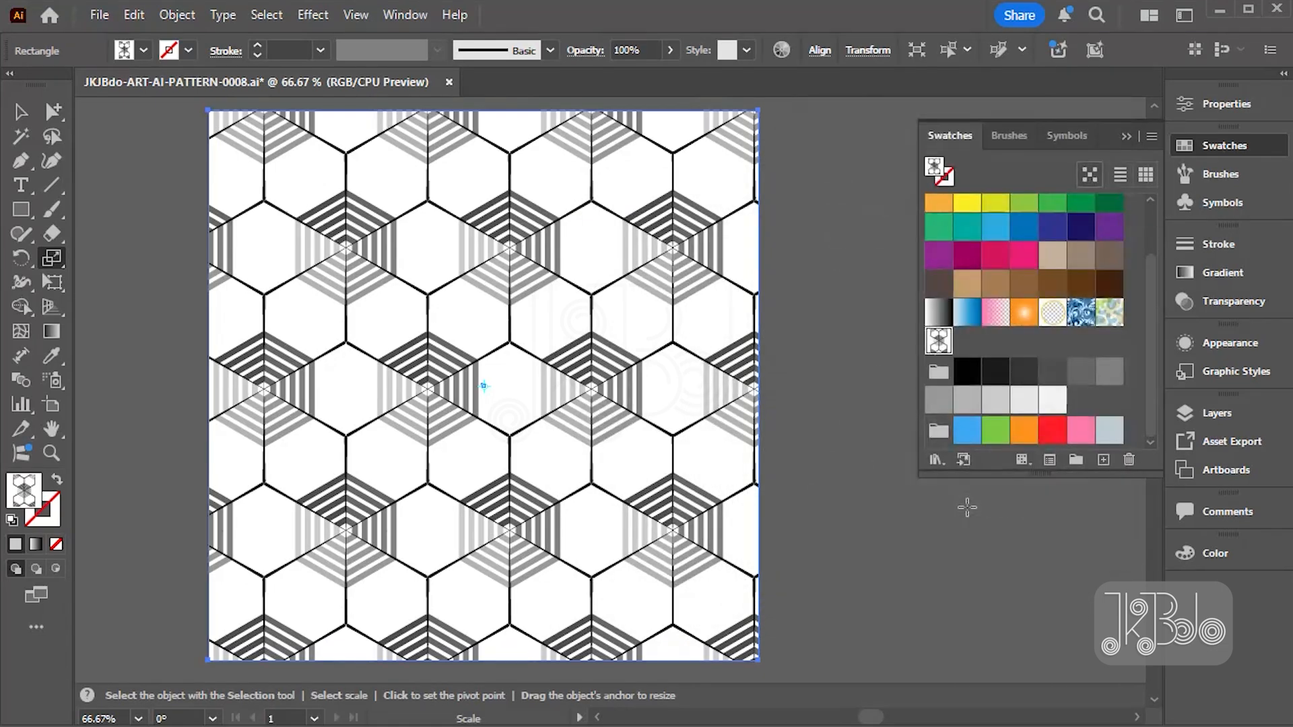